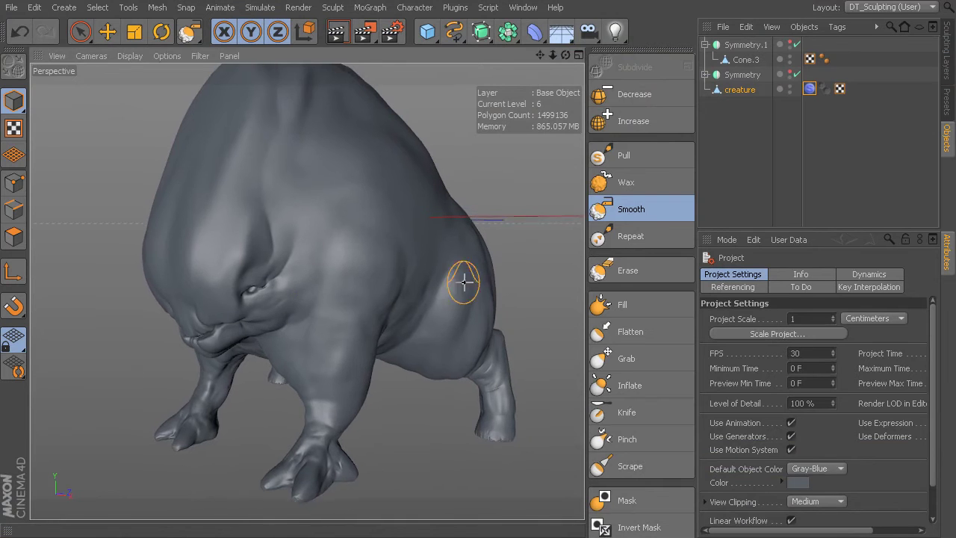
Try a Pull brush stroke on the creature's brow above the eye
alt+drag(310, 262, 307, 286)
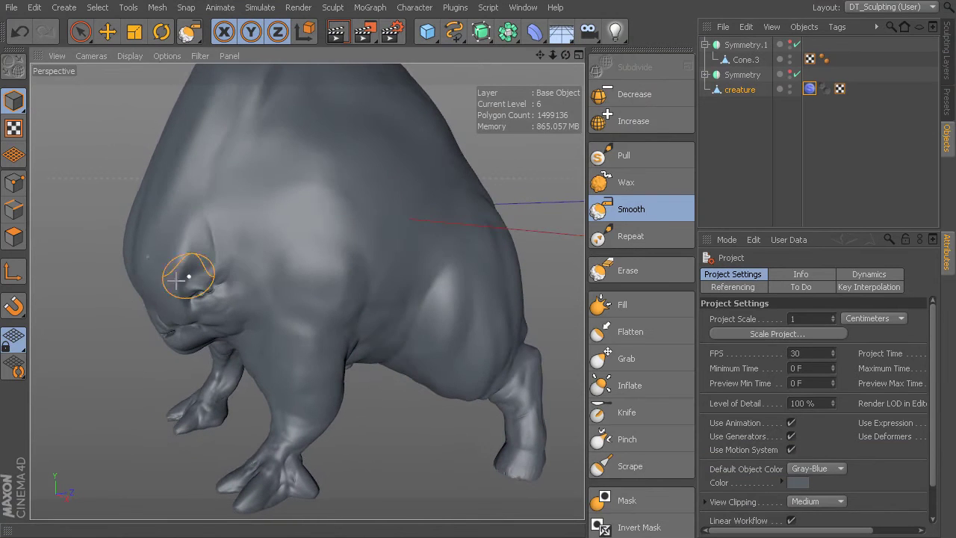
alt+drag(256, 312, 331, 354)
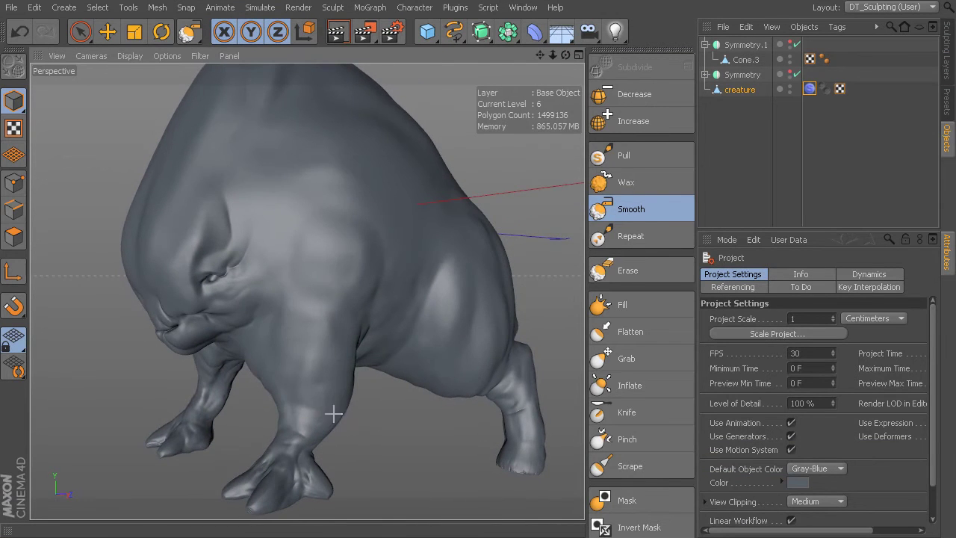
mouse_move(566, 329)
alt+mouse_down()
mouse_move(405, 344)
mouse_move(429, 358)
mouse_move(366, 336)
mouse_move(275, 339)
mouse_move(436, 343)
alt+mouse_up()
mouse_move(307, 290)
alt+mouse_down()
mouse_move(353, 245)
mouse_move(307, 290)
mouse_move(332, 297)
alt+mouse_up()
alt+drag(324, 336, 420, 345)
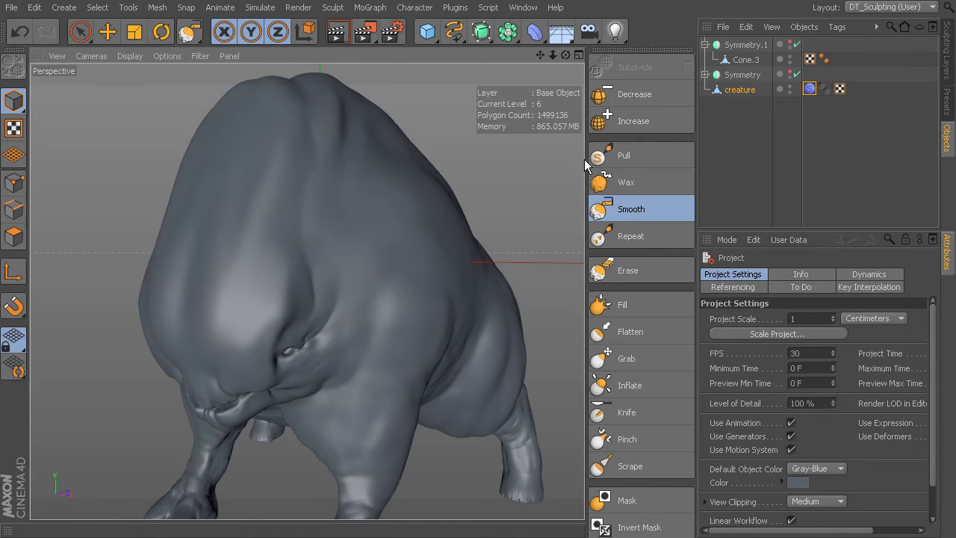
click(633, 157)
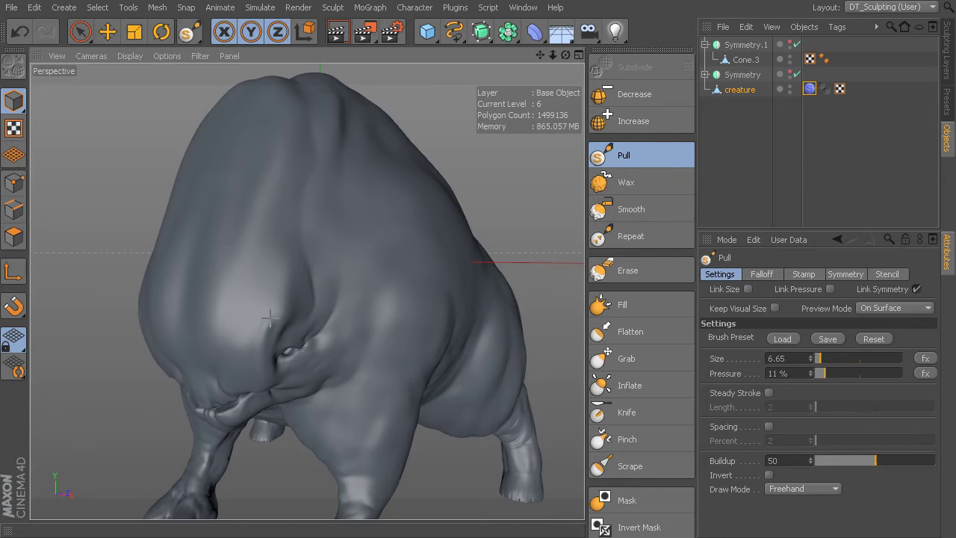
key(ctrl+z)
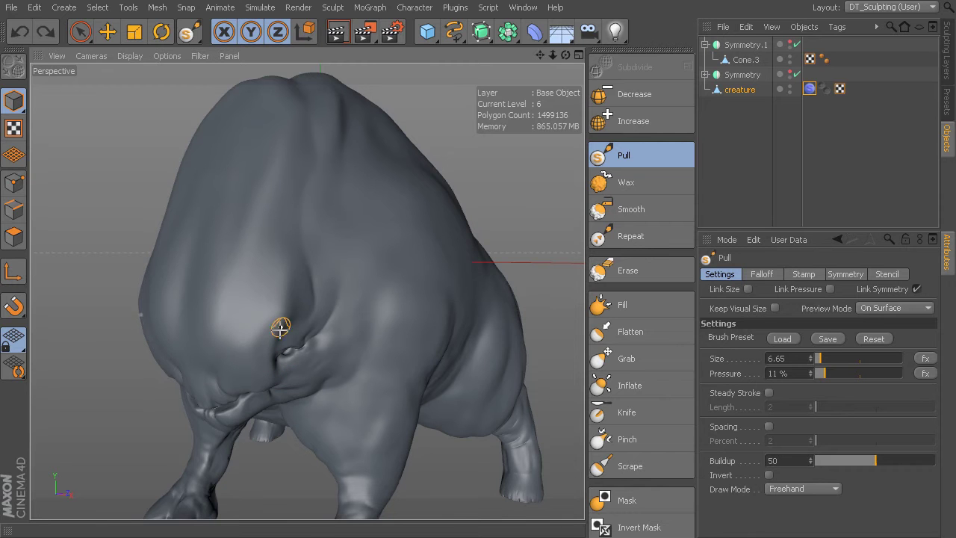
Reset the Wax brush to its default settings and compare its options with the Pull brush
click(627, 189)
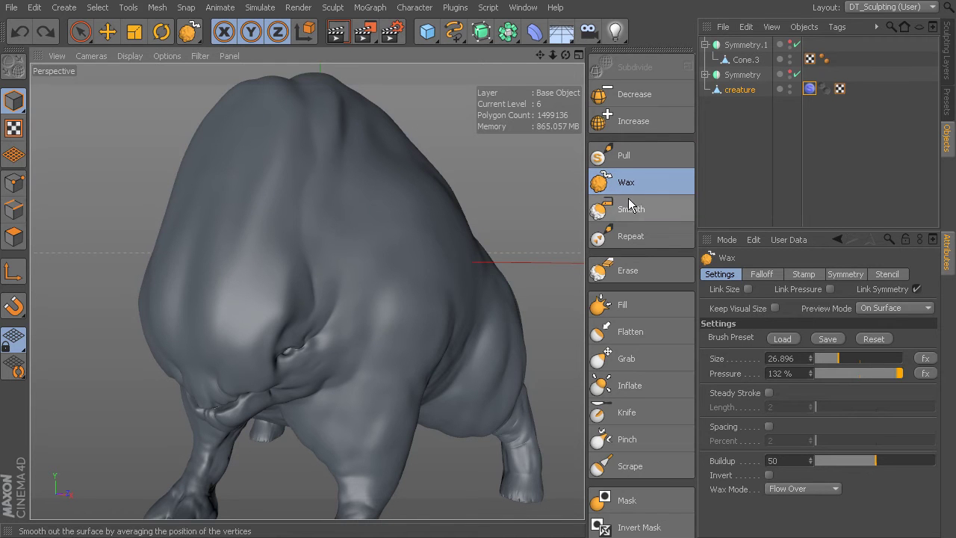
click(874, 339)
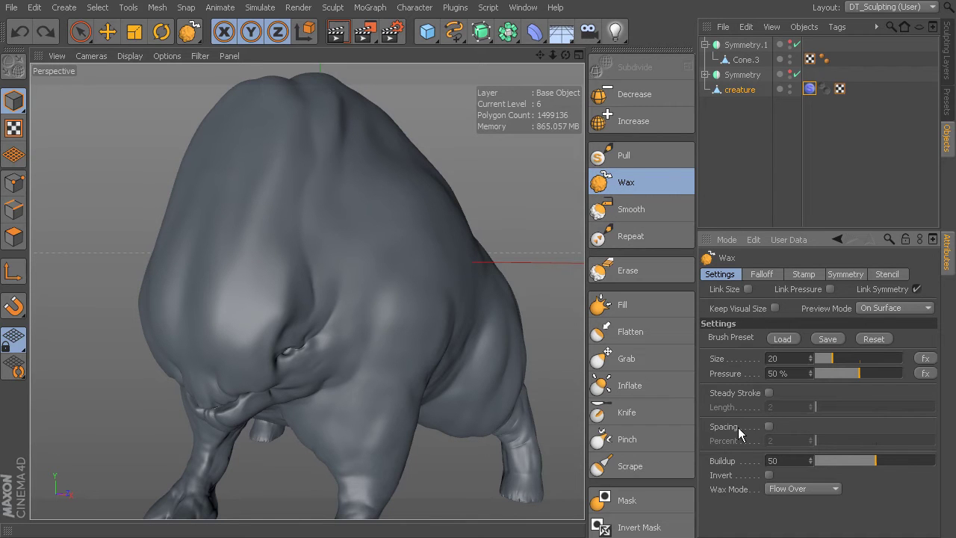
click(658, 158)
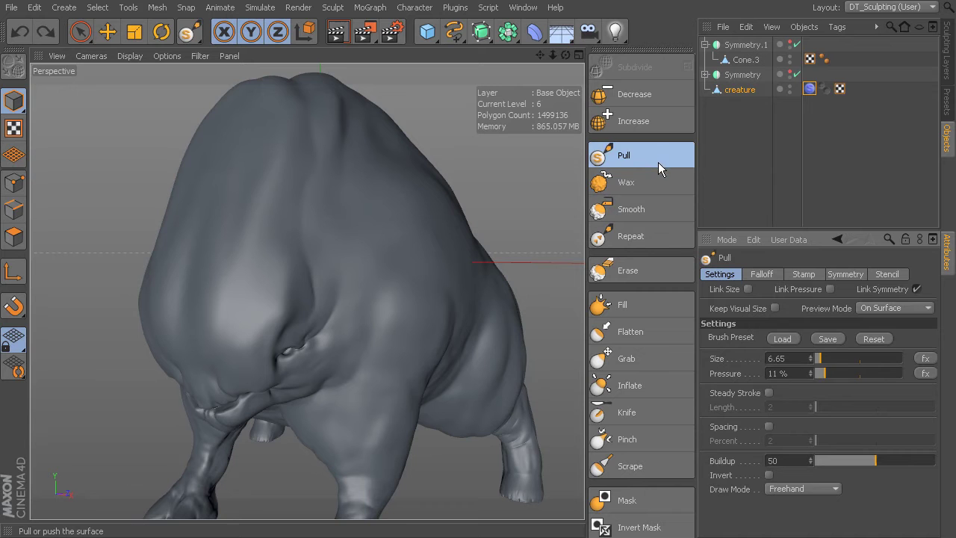
click(656, 186)
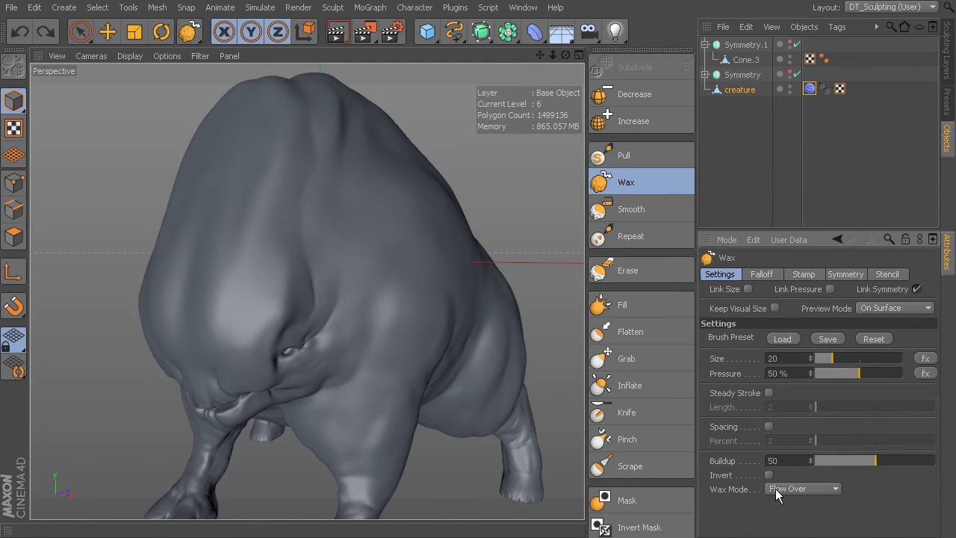
Try a Wax stroke on the side of the head above the eye at size 20 and 50% pressure
alt+drag(414, 223, 410, 252)
alt+middle_drag(410, 252, 442, 245)
alt+right_drag(442, 246, 420, 259)
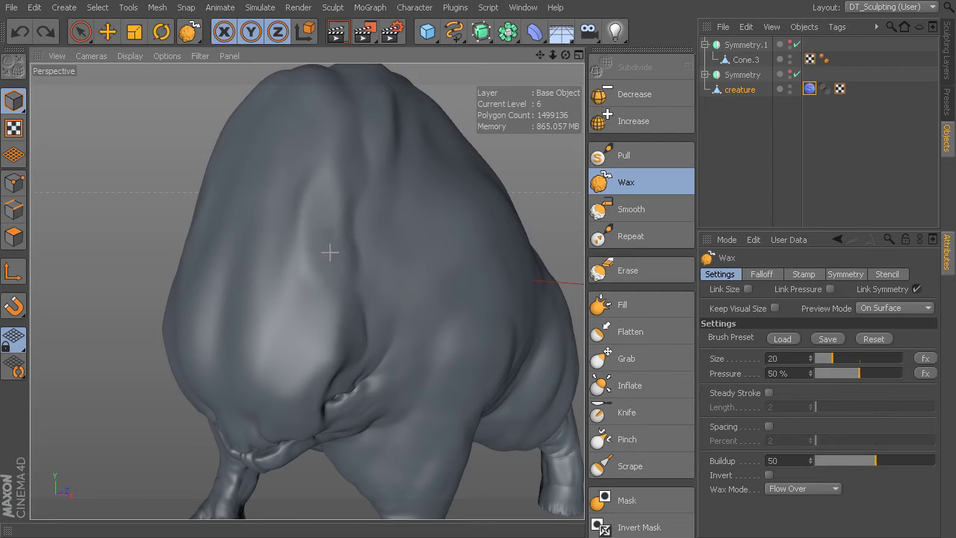
drag(323, 181, 331, 249)
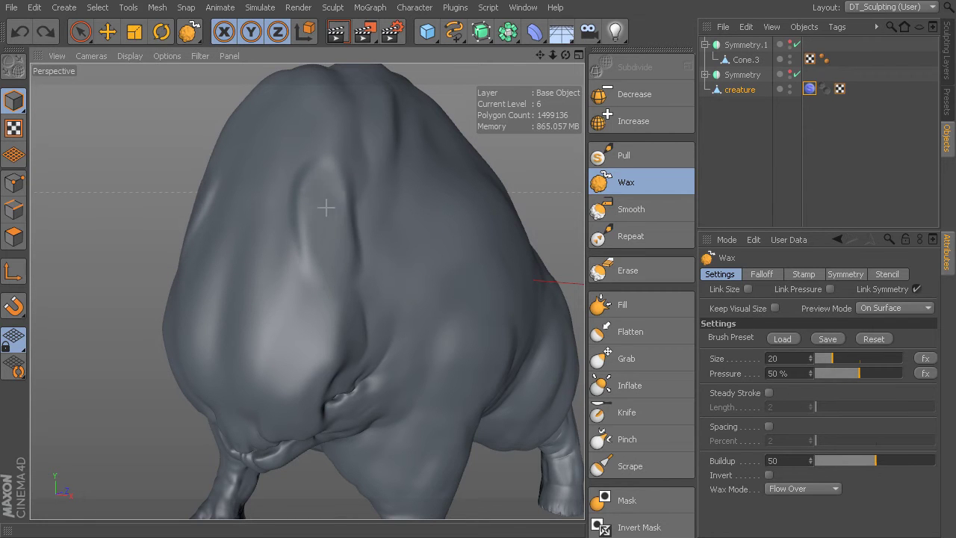
alt+drag(422, 224, 306, 290)
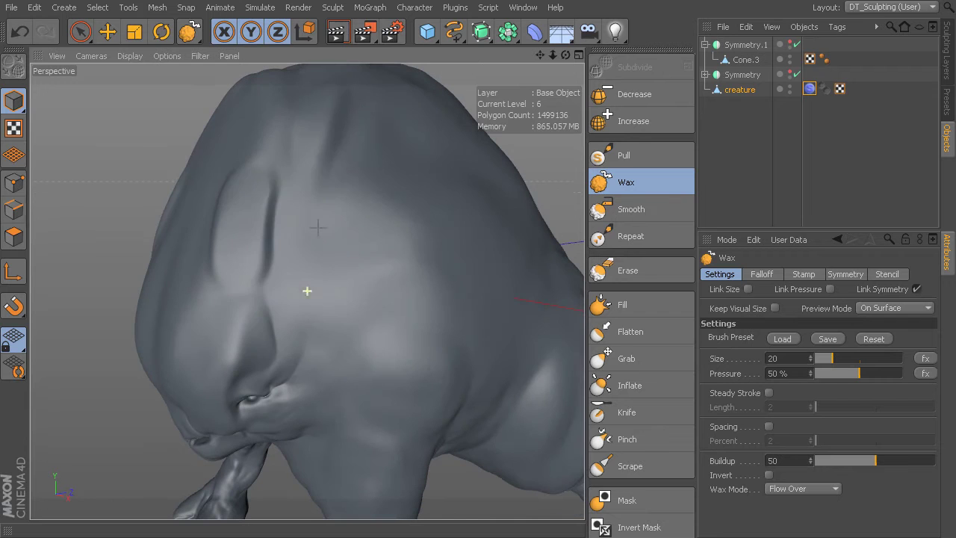
key(ctrl+z)
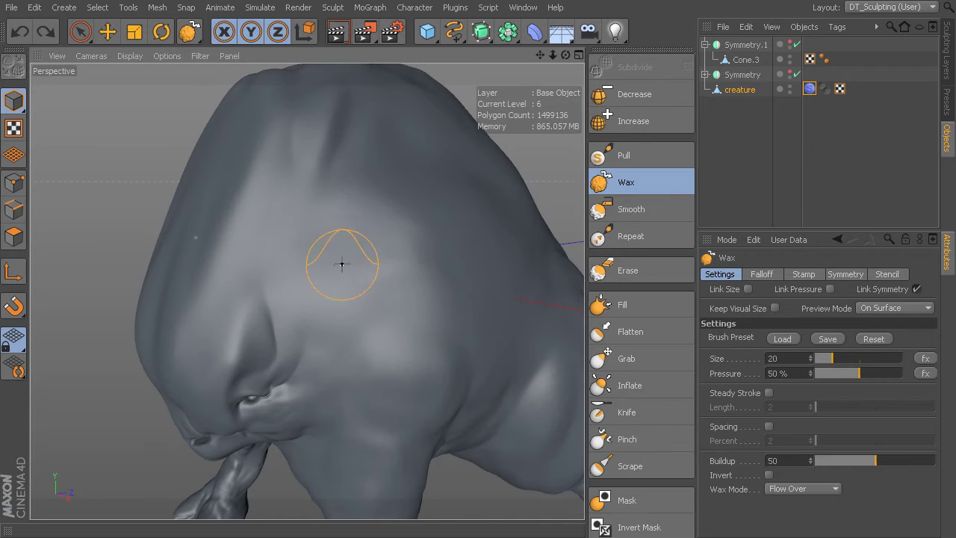
Set the Wax brush's buildup to 100 and try a stroke on the creature's shoulder
alt+drag(337, 188, 455, 264)
drag(867, 460, 913, 461)
mouse_move(482, 269)
alt+mouse_down()
mouse_move(406, 253)
mouse_move(396, 255)
mouse_move(398, 289)
mouse_move(390, 241)
alt+mouse_up()
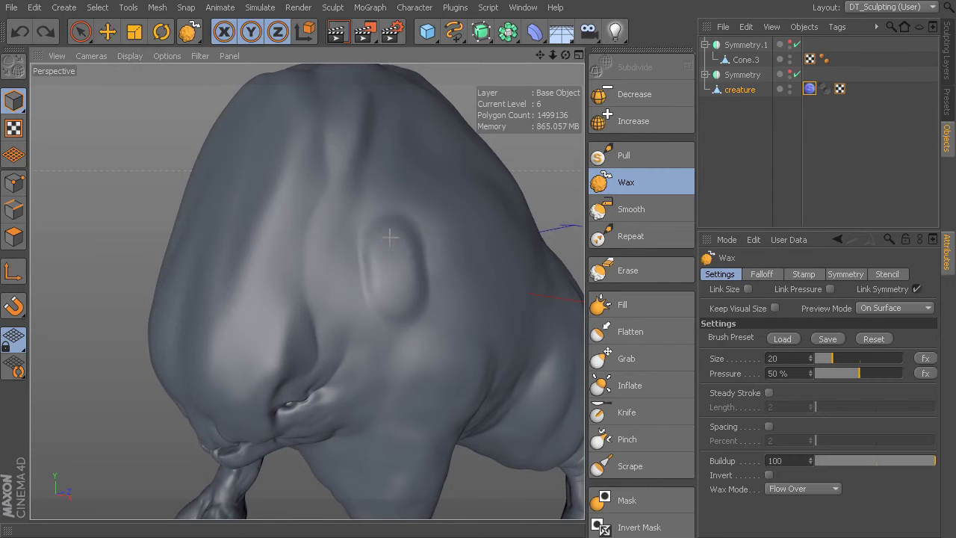
key(ctrl+z)
Try Pull brush strokes on the shoulder with buildup at 40 and 100, and set buildup to 51
click(624, 155)
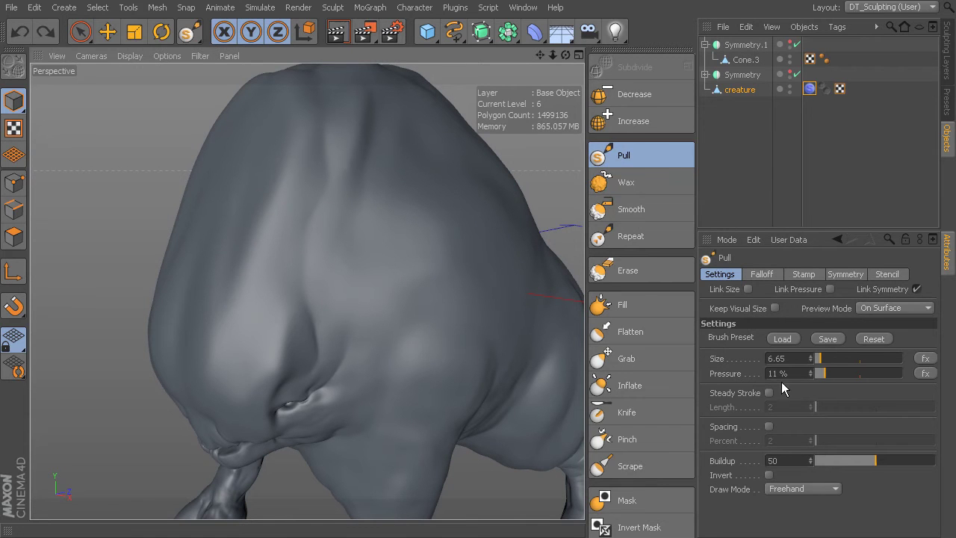
drag(860, 466, 947, 466)
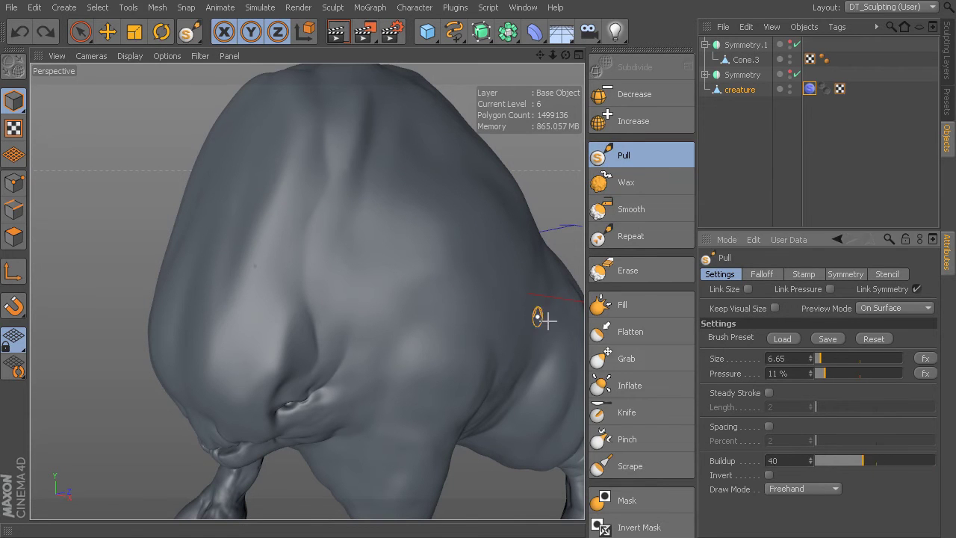
drag(403, 215, 412, 238)
key(ctrl+z)
drag(860, 465, 935, 460)
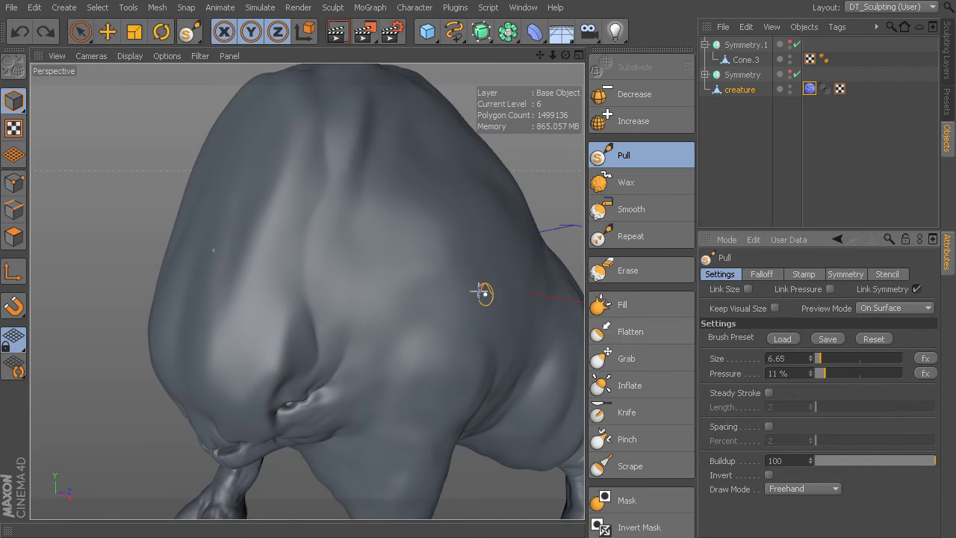
drag(386, 194, 404, 257)
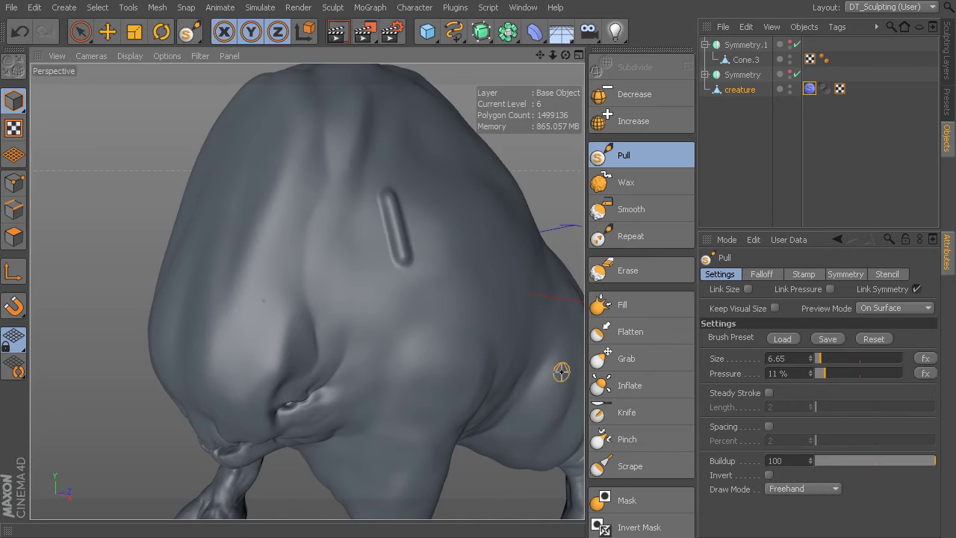
key(ctrl+z)
drag(887, 465, 878, 467)
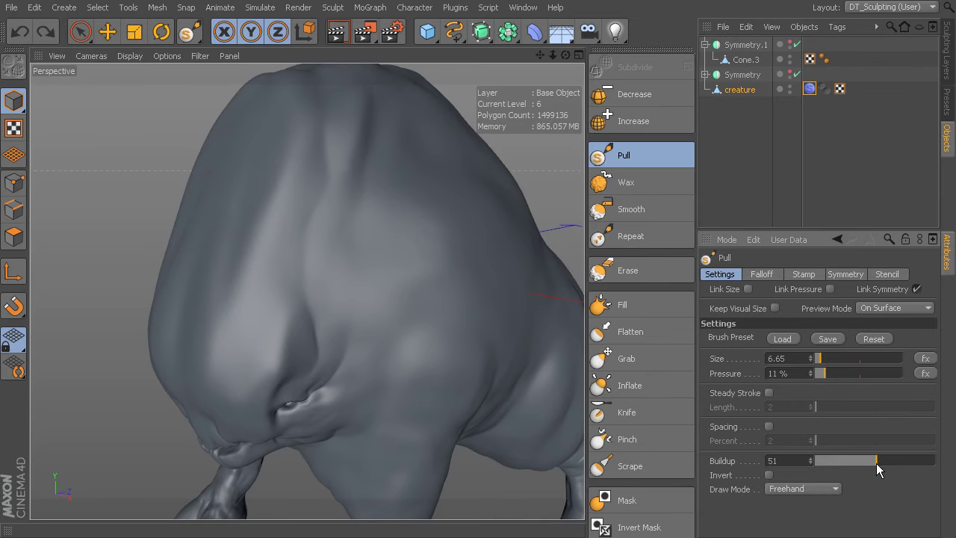
Set the Wax brush to size 9.638 and 44% pressure and sculpt a ridge from the eye up the side of the head
click(634, 187)
alt+drag(366, 260, 382, 257)
middle_drag(399, 256, 373, 258)
alt+drag(374, 258, 414, 231)
mouse_move(324, 404)
alt+mouse_down()
mouse_move(319, 333)
mouse_move(304, 320)
alt+mouse_up()
drag(306, 364, 307, 342)
middle_drag(319, 330, 313, 363)
mouse_move(319, 319)
middle_down()
mouse_move(304, 342)
mouse_move(285, 334)
middle_up()
mouse_move(319, 358)
mouse_down()
mouse_move(312, 321)
mouse_move(340, 204)
mouse_move(343, 261)
mouse_move(335, 194)
mouse_move(307, 288)
mouse_up()
middle_drag(324, 261, 331, 262)
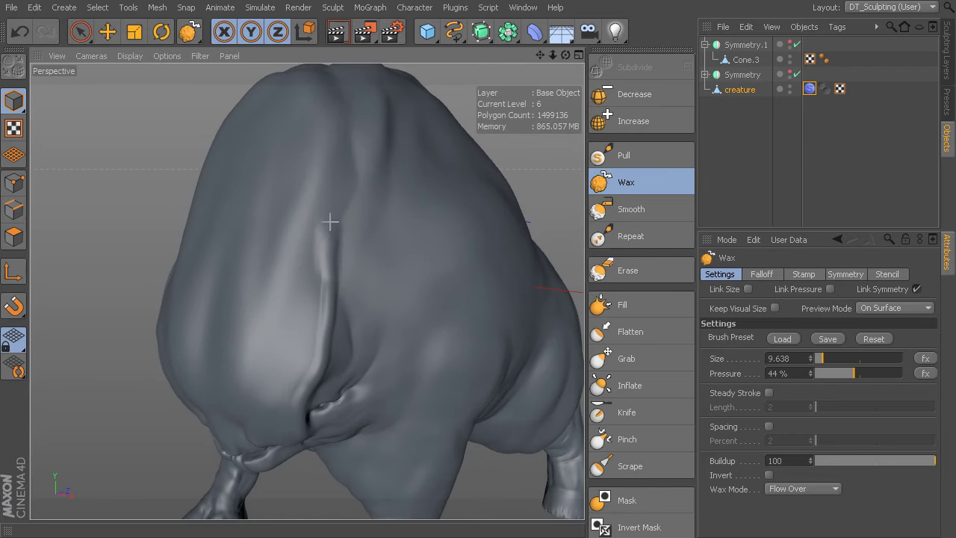
Extend the Wax ridge from the side of the head up towards its crown
mouse_move(324, 102)
alt+mouse_down()
mouse_move(352, 220)
mouse_move(316, 168)
mouse_move(295, 160)
alt+mouse_up()
drag(322, 190, 270, 178)
alt+drag(341, 273, 362, 220)
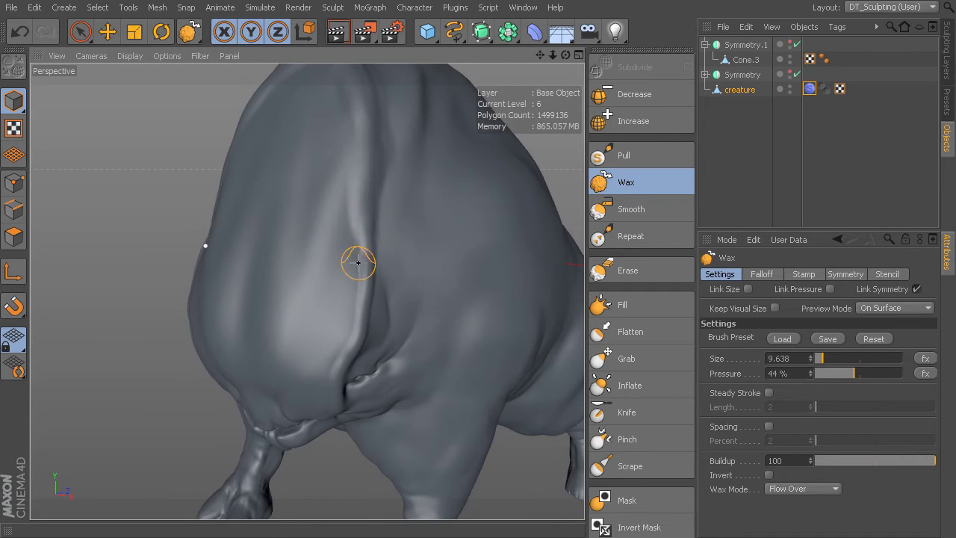
Sculpt an arched ridge with vertical folds inside it on the front of the face using the Wax brush
mouse_move(337, 363)
alt+mouse_down()
mouse_move(358, 331)
mouse_move(337, 336)
mouse_move(313, 208)
alt+mouse_up()
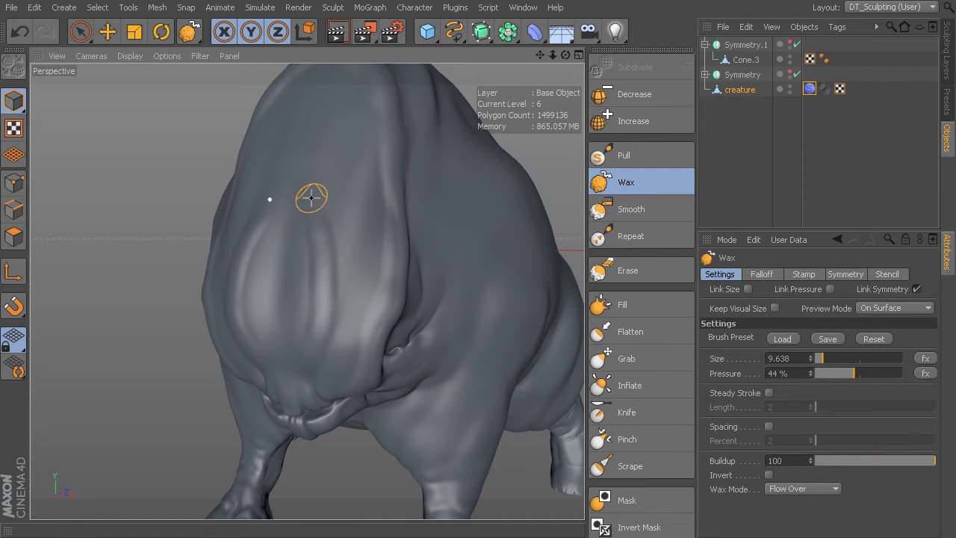
drag(316, 324, 296, 184)
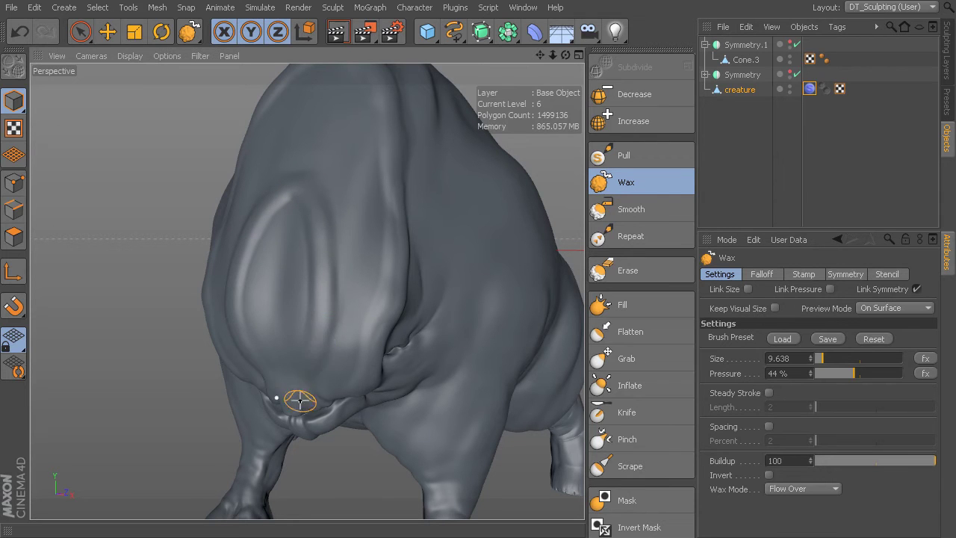
alt+drag(341, 171, 321, 345)
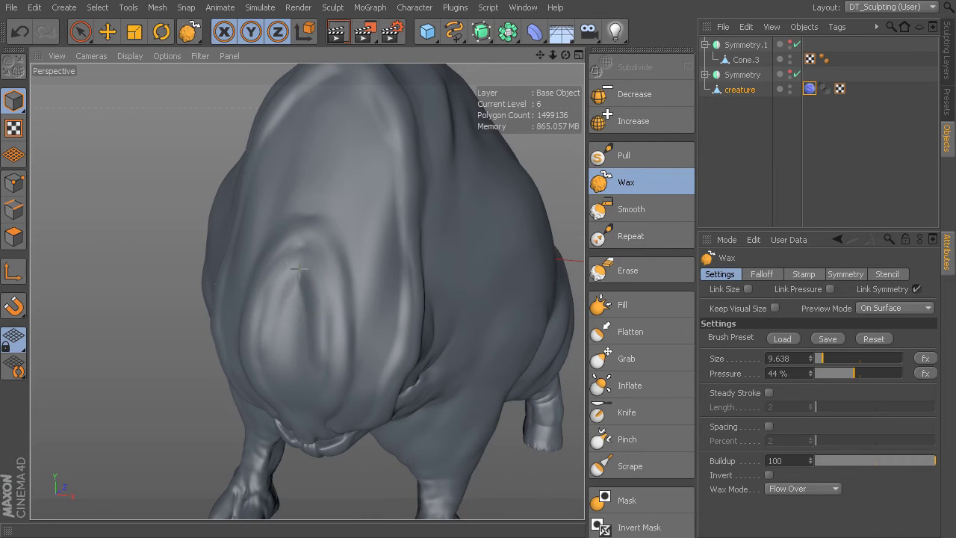
drag(301, 270, 314, 377)
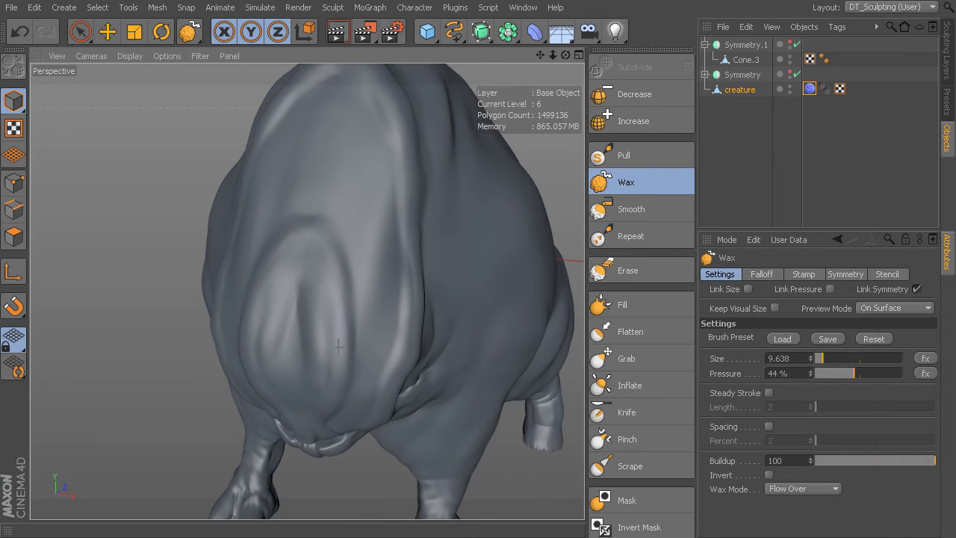
alt+drag(329, 361, 307, 290)
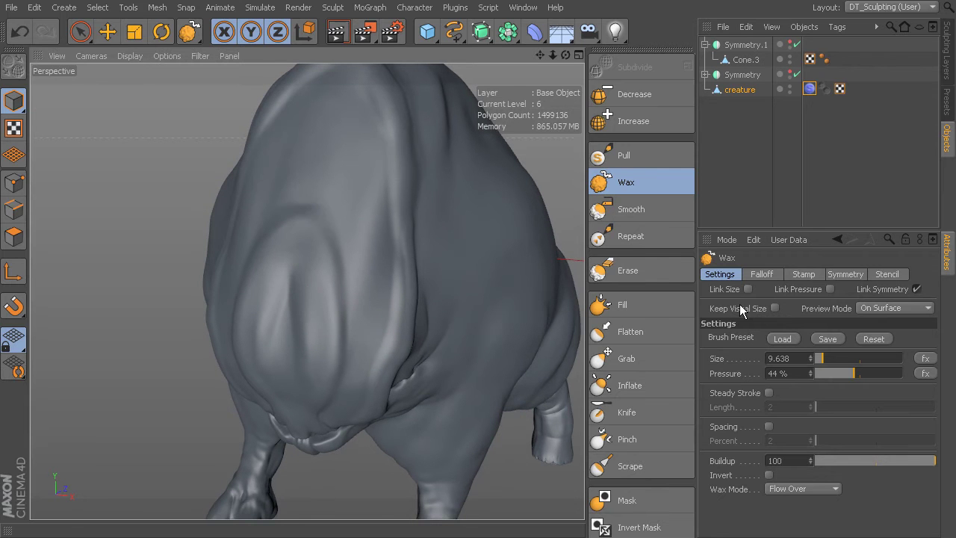
Reshape the Wax brush's falloff curve into a fuller, steeper-edged profile with an added point, and try a stroke on the forehead
click(766, 275)
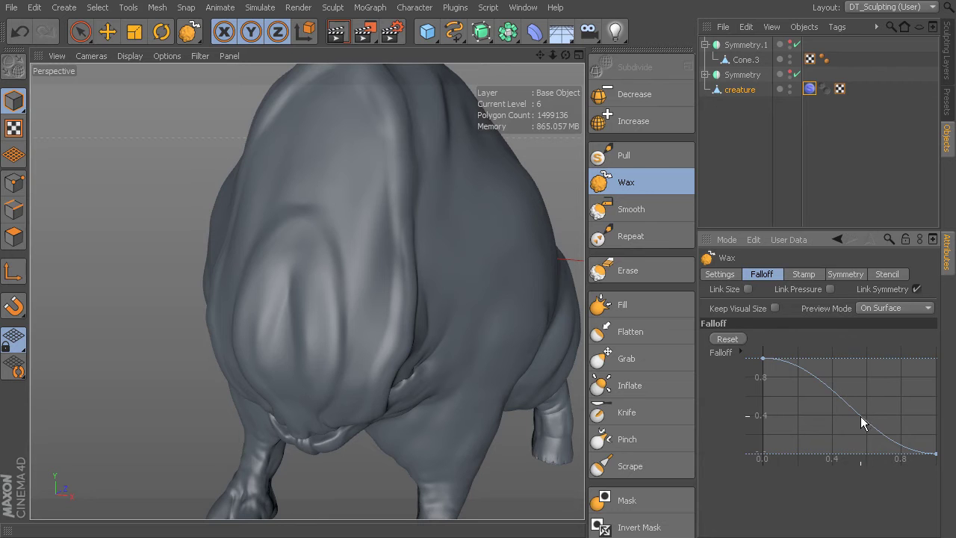
drag(860, 415, 878, 384)
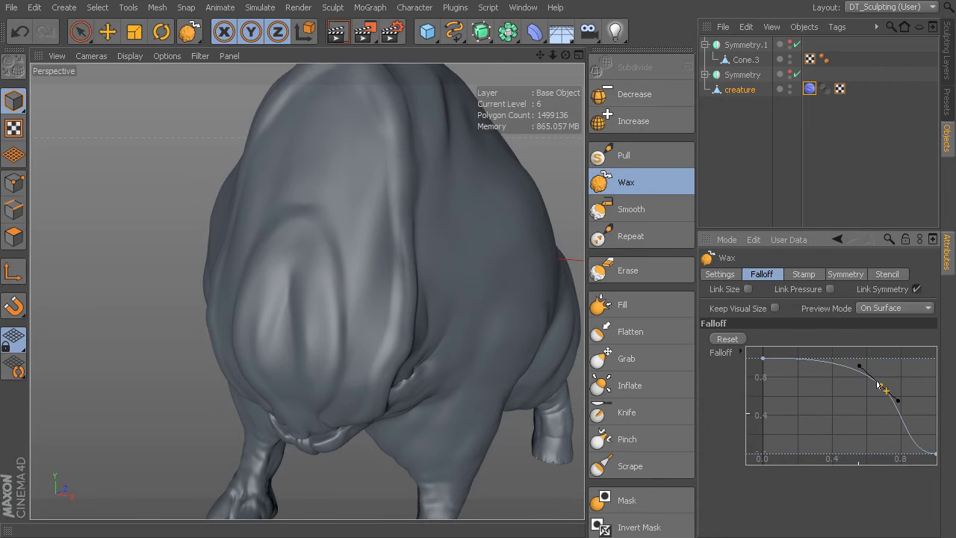
drag(337, 178, 361, 242)
key(ctrl+z)
Build up the raised rim around the crown and down the side of the head with the reshaped Wax brush
mouse_move(372, 196)
alt+mouse_down()
mouse_move(378, 277)
mouse_move(406, 264)
mouse_move(367, 209)
alt+mouse_up()
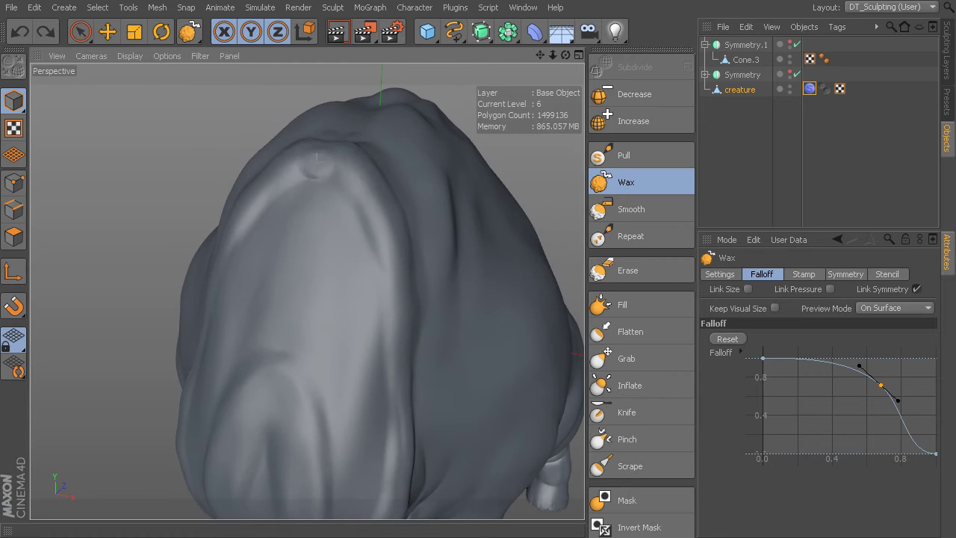
drag(323, 162, 383, 274)
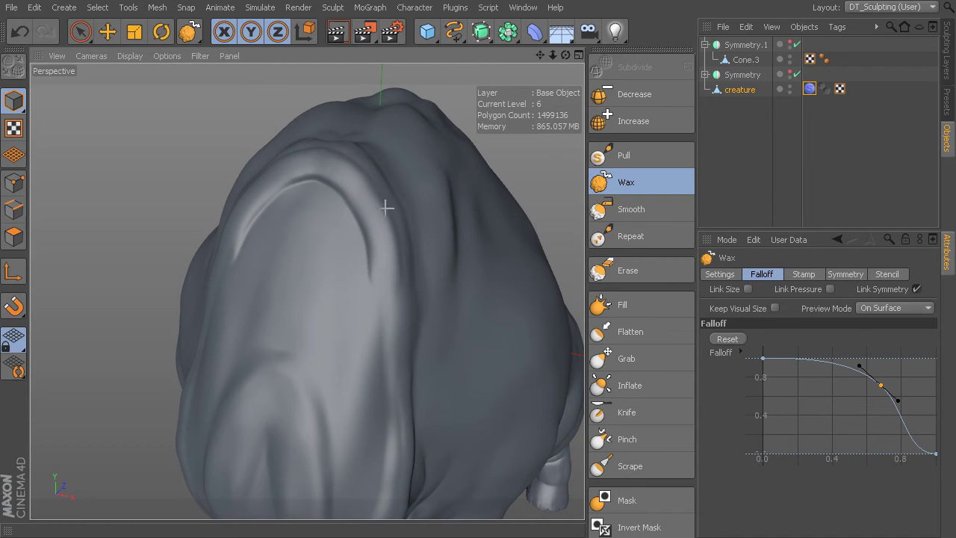
mouse_move(407, 340)
alt+mouse_down()
mouse_move(352, 273)
mouse_move(360, 233)
alt+mouse_up()
mouse_move(337, 192)
mouse_down()
mouse_move(347, 363)
mouse_move(336, 433)
mouse_up()
alt+drag(352, 325, 358, 273)
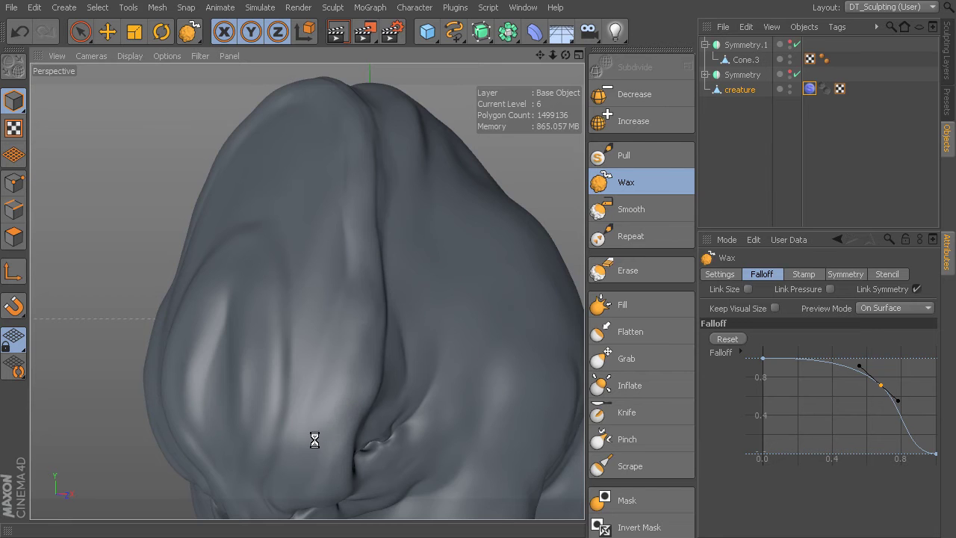
Sculpt rounded Wax bumps on top of the head behind the raised rim
alt+middle_drag(348, 357, 356, 269)
alt+drag(340, 316, 340, 352)
alt+drag(370, 245, 332, 371)
mouse_move(278, 408)
mouse_down()
mouse_move(309, 348)
mouse_move(320, 366)
mouse_move(302, 386)
mouse_up()
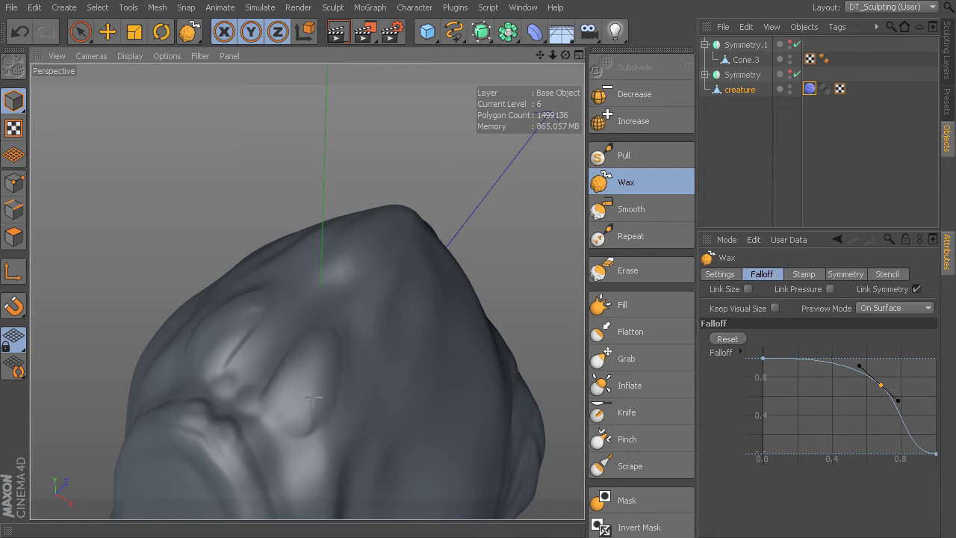
Continue a chain of elongated Wax bumps down the creature's back, and display the brush's general settings
alt+drag(305, 290, 306, 412)
mouse_move(368, 297)
alt+mouse_down()
mouse_move(361, 326)
mouse_move(383, 277)
mouse_move(362, 311)
mouse_move(372, 311)
mouse_move(355, 320)
mouse_move(252, 299)
mouse_move(226, 304)
alt+mouse_up()
drag(259, 267, 287, 324)
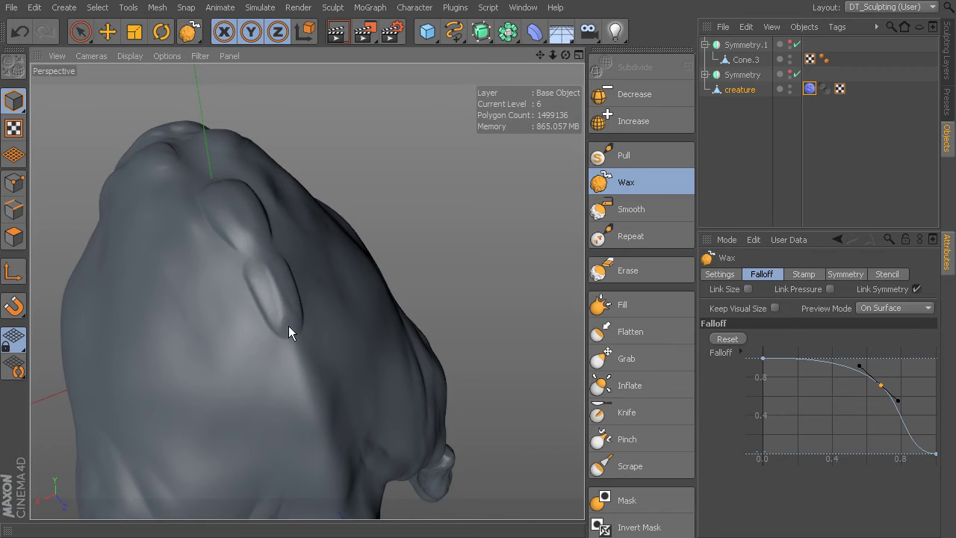
mouse_move(315, 403)
alt+mouse_down()
mouse_move(296, 359)
mouse_move(309, 410)
mouse_move(336, 257)
mouse_move(322, 343)
alt+mouse_up()
drag(318, 283, 337, 334)
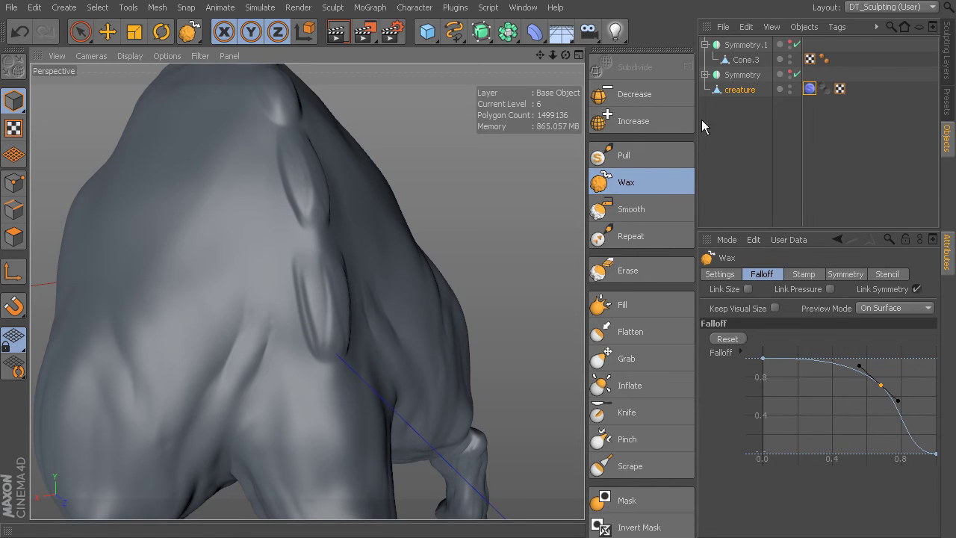
click(723, 275)
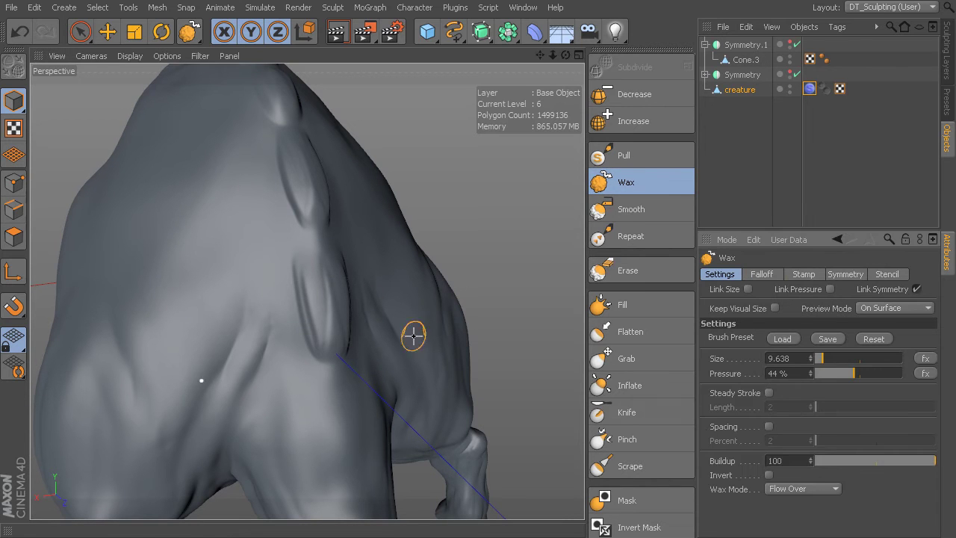
Continue the chain of elongated Wax bumps down the creature's lower spine and onto the tail
alt+drag(548, 372, 367, 291)
mouse_move(333, 363)
alt+mouse_down()
mouse_move(363, 213)
mouse_move(321, 236)
alt+mouse_up()
drag(319, 270, 330, 313)
drag(335, 363, 348, 402)
drag(358, 434, 374, 478)
drag(358, 438, 375, 478)
Change the Wax brush's mode from Flow Over to Valley
mouse_move(378, 403)
alt+mouse_down()
mouse_move(553, 410)
mouse_move(555, 398)
mouse_move(529, 382)
alt+mouse_up()
click(797, 496)
click(799, 514)
Try Valley-mode Wax strokes in the crease at the eye's outer corner, with size 3.43 and pressure 32%, and undo them
mouse_move(388, 396)
alt+mouse_down()
mouse_move(345, 352)
mouse_move(453, 338)
mouse_move(402, 280)
alt+mouse_up()
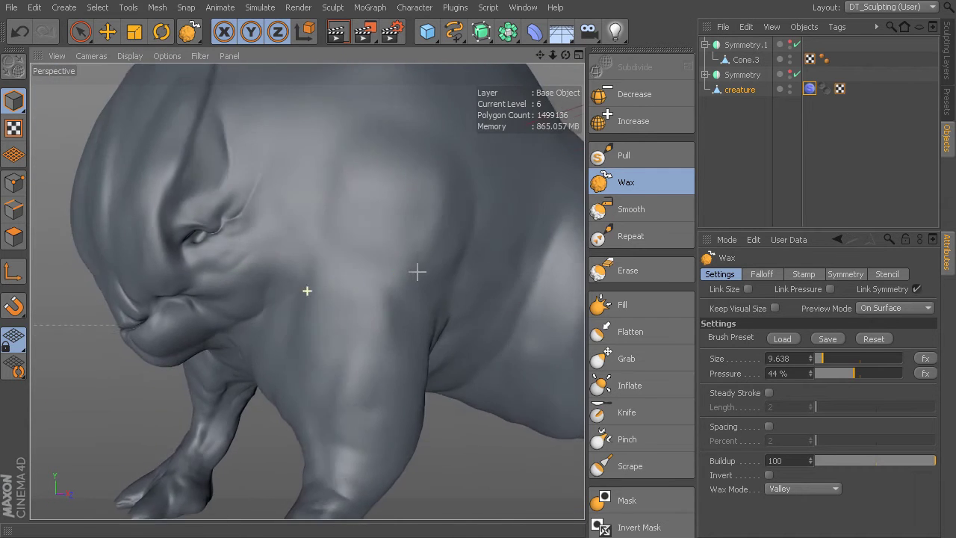
alt+middle_drag(401, 280, 481, 358)
scroll(427, 310, up, 5)
drag(248, 236, 242, 240)
key(ctrl+z)
mouse_move(336, 226)
mouse_down()
mouse_move(304, 201)
mouse_move(341, 186)
mouse_up()
mouse_move(341, 186)
middle_down()
mouse_move(342, 205)
mouse_move(328, 215)
mouse_move(295, 210)
middle_up()
drag(299, 209, 279, 222)
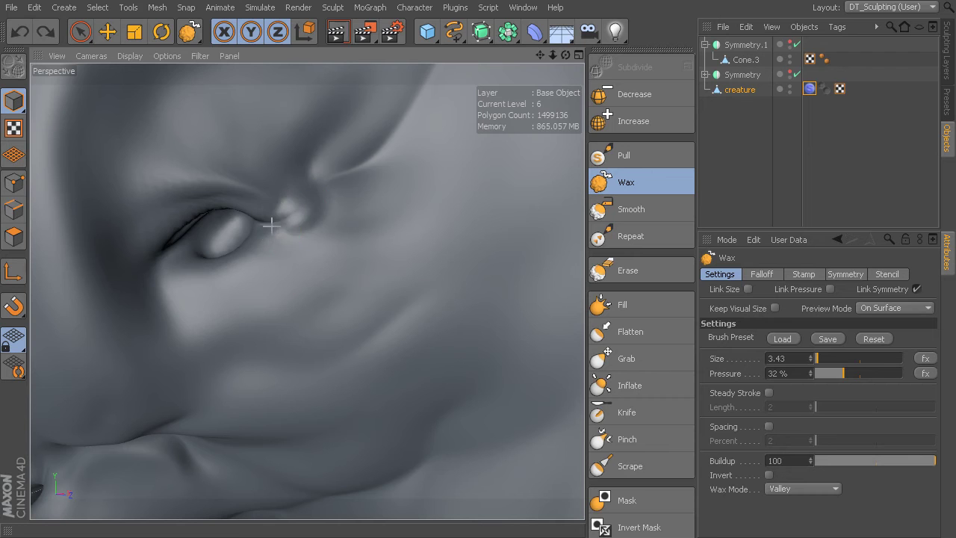
key(ctrl+z)
key(ctrl+z)
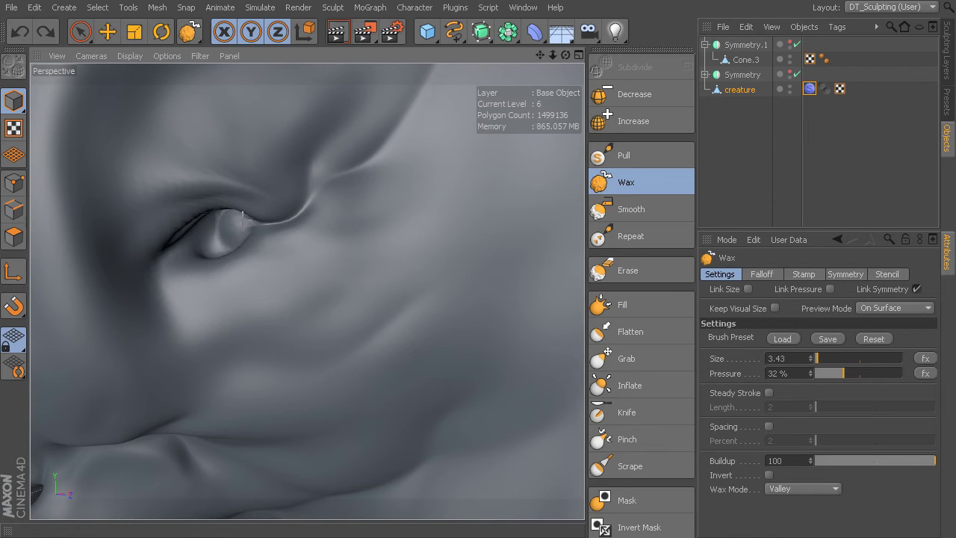
Try a Valley-mode Wax stroke in the crease at the corner of the mouth, and undo it
alt+right_drag(337, 290, 306, 291)
mouse_move(307, 290)
alt+middle_down()
mouse_move(430, 198)
mouse_move(427, 208)
alt+middle_up()
alt+right_drag(427, 208, 391, 212)
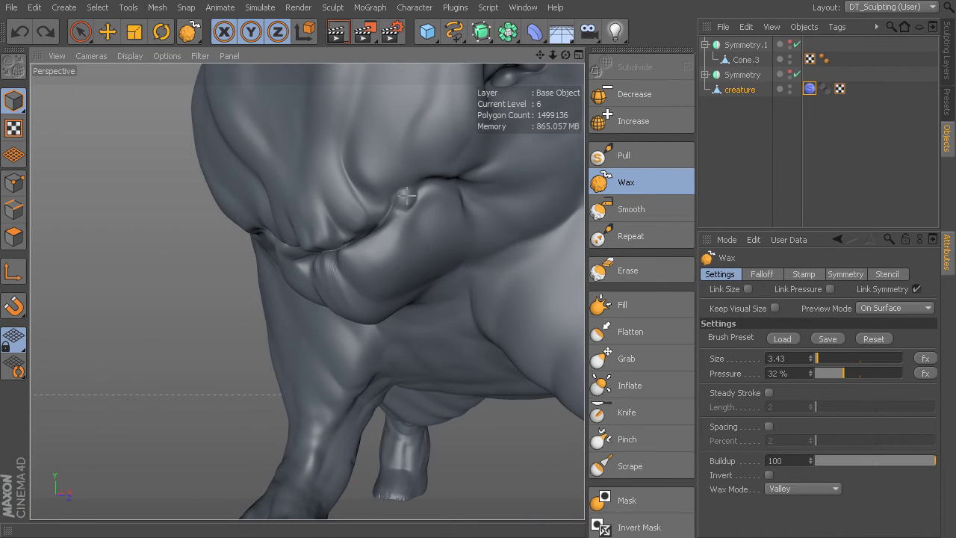
drag(383, 221, 368, 235)
key(ctrl+z)
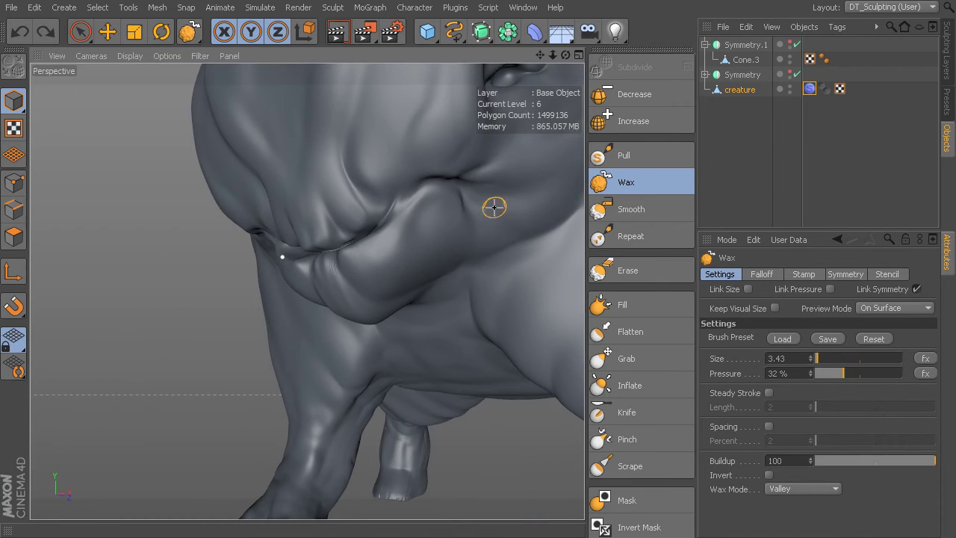
Soften the crease at the eye's outer corner and the fold running up from it with the Fill brush
alt+middle_drag(489, 209, 423, 301)
mouse_move(423, 301)
alt+mouse_down()
mouse_move(473, 309)
mouse_move(422, 297)
mouse_move(394, 316)
alt+mouse_up()
mouse_move(442, 245)
alt+mouse_down()
mouse_move(433, 280)
mouse_move(386, 277)
mouse_move(365, 302)
mouse_move(322, 271)
alt+mouse_up()
click(629, 304)
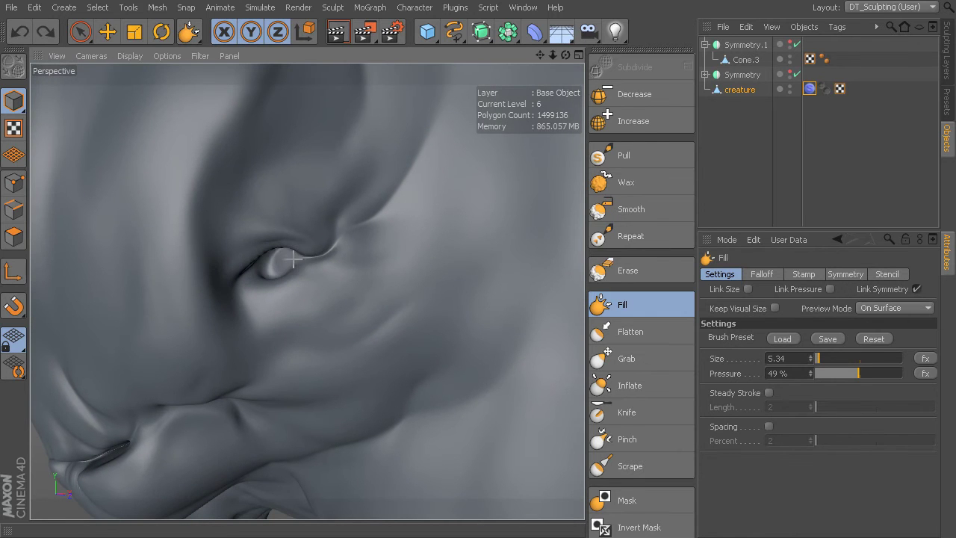
key(ctrl+z)
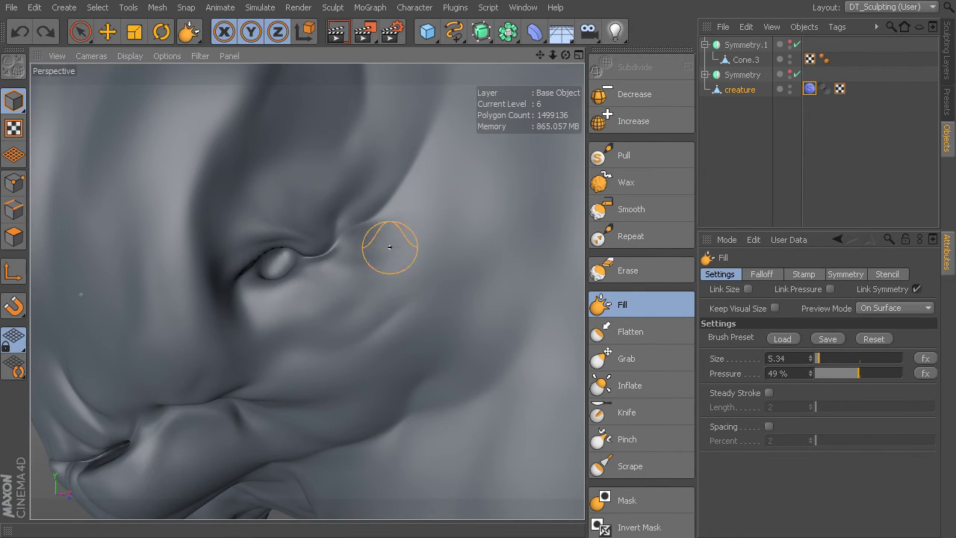
alt+drag(383, 264, 371, 266)
scroll(371, 267, up, 4)
drag(219, 288, 240, 288)
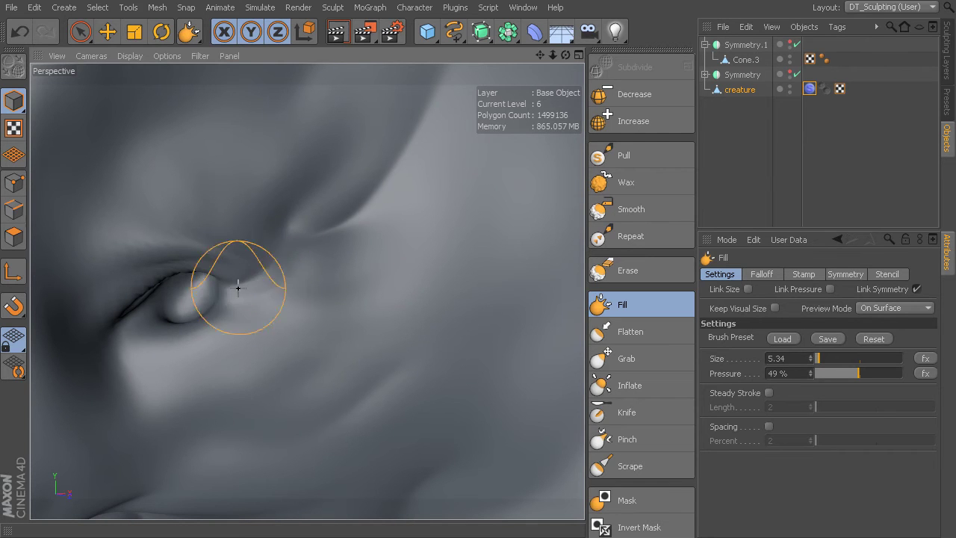
drag(236, 283, 265, 271)
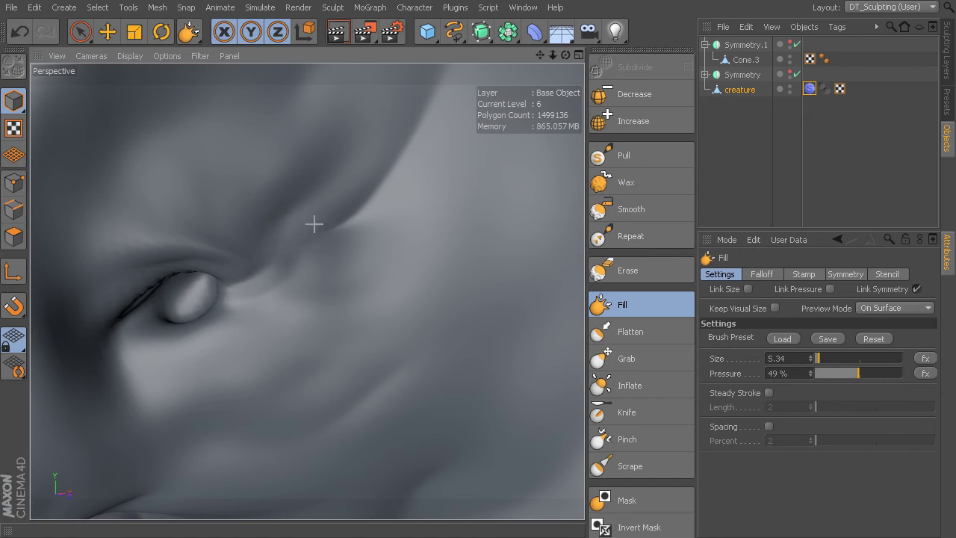
mouse_move(288, 225)
mouse_down()
mouse_move(361, 199)
mouse_move(425, 114)
mouse_up()
alt+middle_drag(339, 218, 307, 290)
mouse_move(307, 290)
alt+mouse_down()
mouse_move(371, 290)
mouse_move(296, 262)
alt+mouse_up()
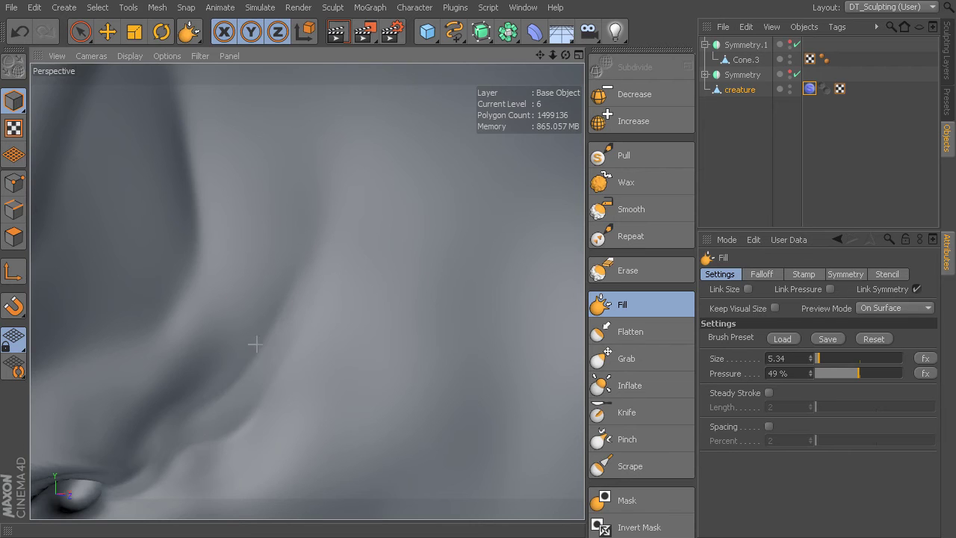
Try a Fill stroke in the mouth crease near its corner, and undo it
alt+drag(326, 341, 401, 292)
alt+right_drag(401, 292, 366, 297)
alt+drag(367, 297, 375, 265)
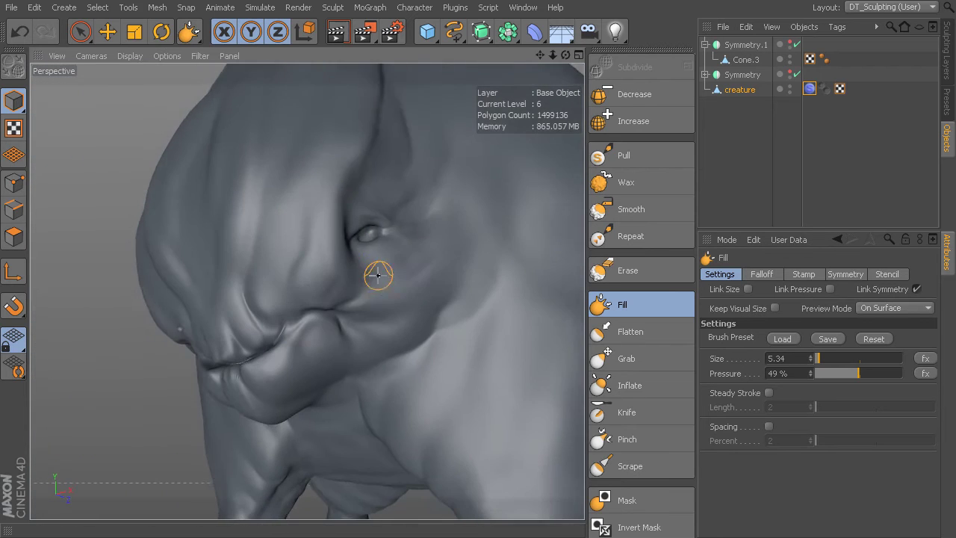
alt+middle_drag(342, 328, 411, 239)
alt+right_drag(412, 239, 433, 247)
alt+drag(307, 290, 428, 269)
alt+right_drag(428, 269, 438, 274)
alt+drag(439, 274, 445, 279)
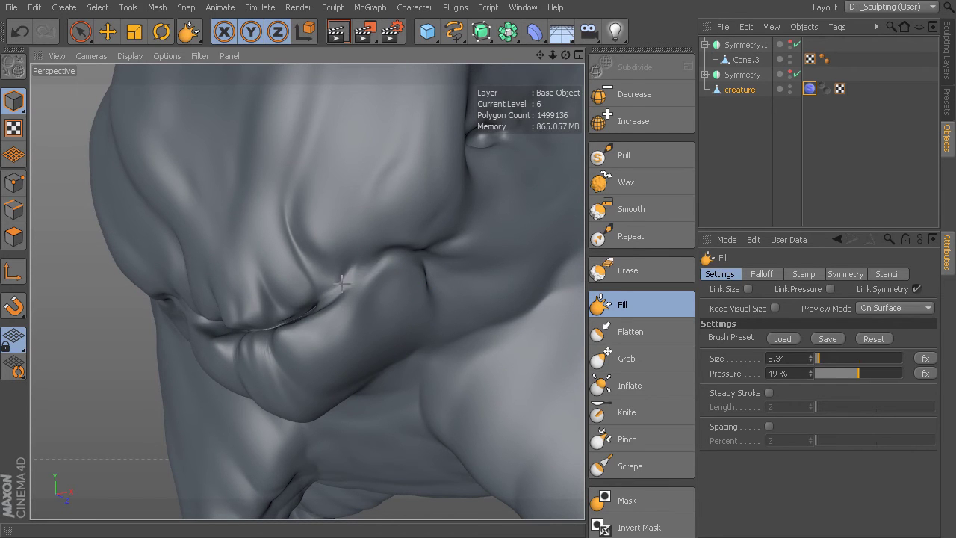
alt+drag(414, 252, 366, 295)
key(ctrl+z)
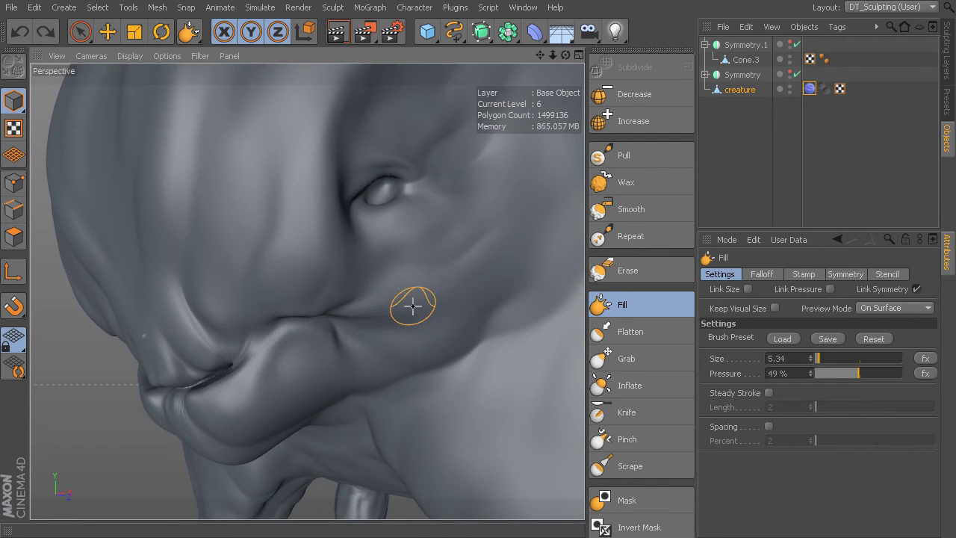
Fill in the creases where the front leg meets the body, and review the creature's side
alt+middle_drag(423, 309, 308, 292)
alt+right_drag(308, 291, 356, 312)
alt+drag(356, 312, 351, 331)
scroll(361, 346, down, 2)
mouse_move(407, 309)
alt+mouse_down()
mouse_move(377, 306)
mouse_move(348, 366)
mouse_move(320, 329)
mouse_move(231, 331)
alt+mouse_up()
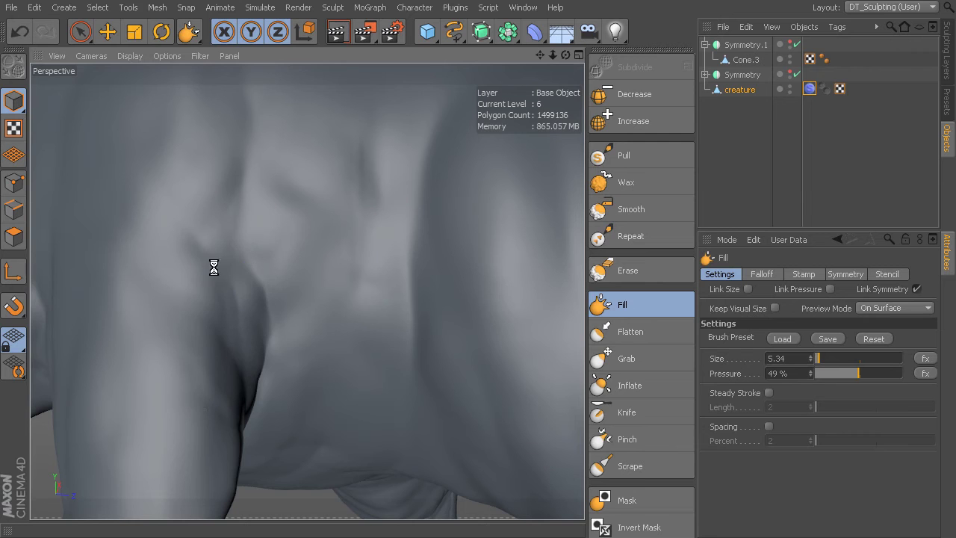
alt+drag(307, 290, 368, 389)
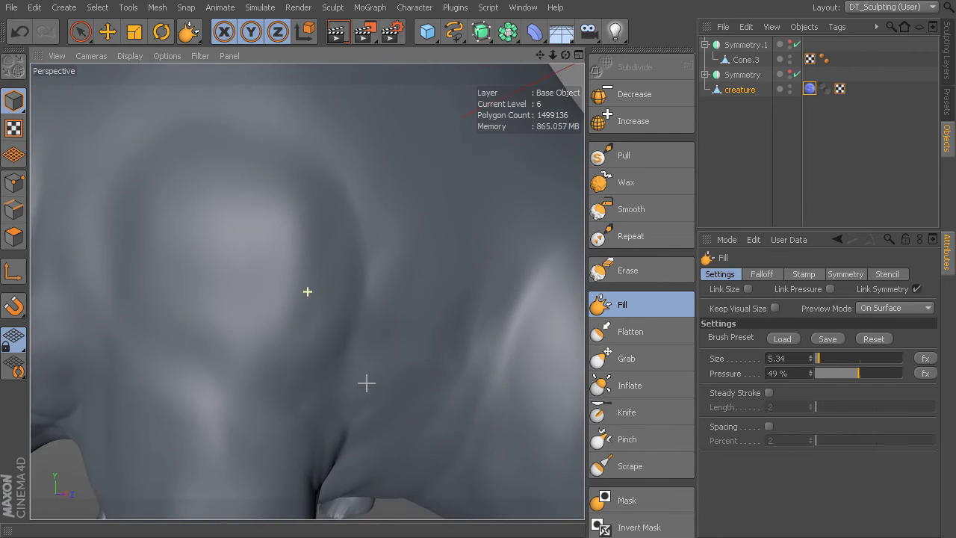
alt+drag(446, 373, 410, 342)
scroll(410, 342, down, 6)
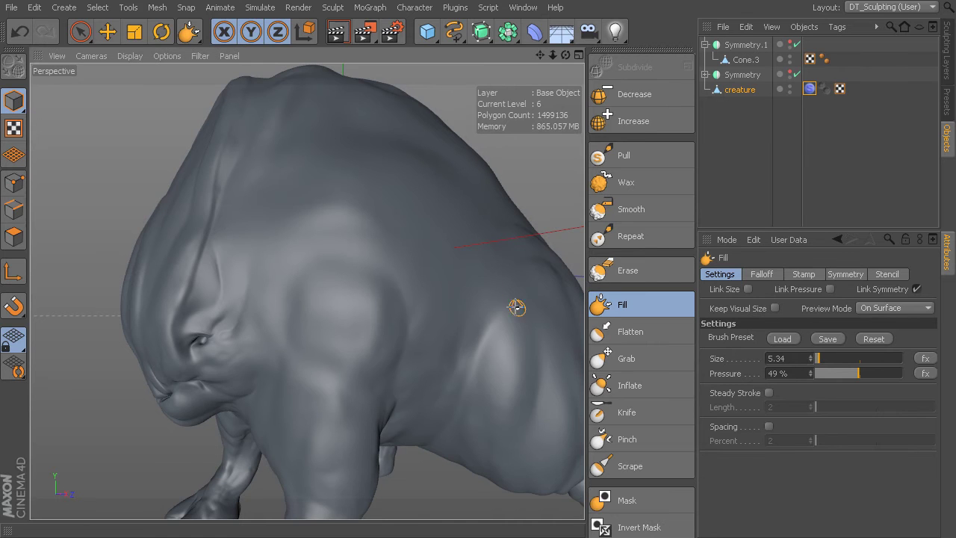
alt+drag(492, 296, 541, 326)
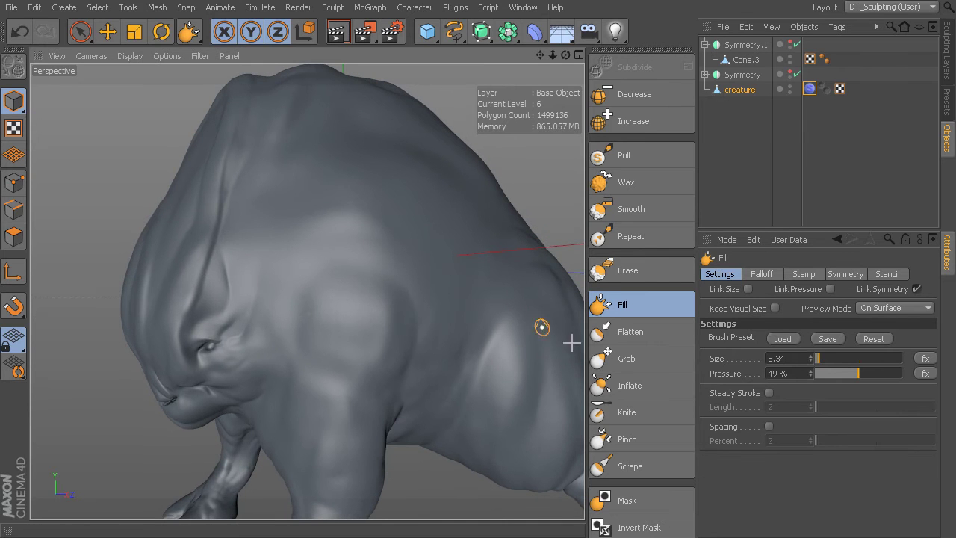
Switch to the Scrape brush, reset its settings, and set its size to 11.726
click(629, 469)
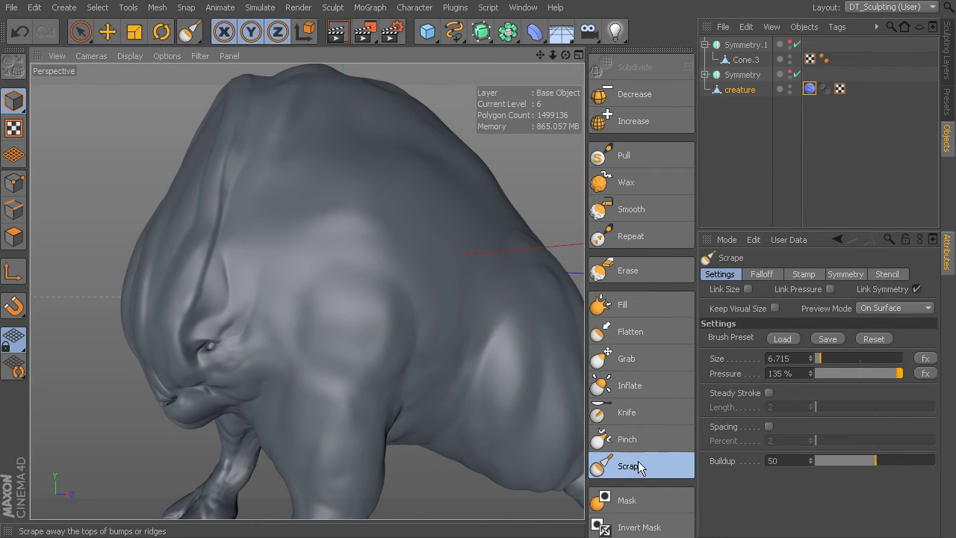
alt+drag(411, 279, 489, 369)
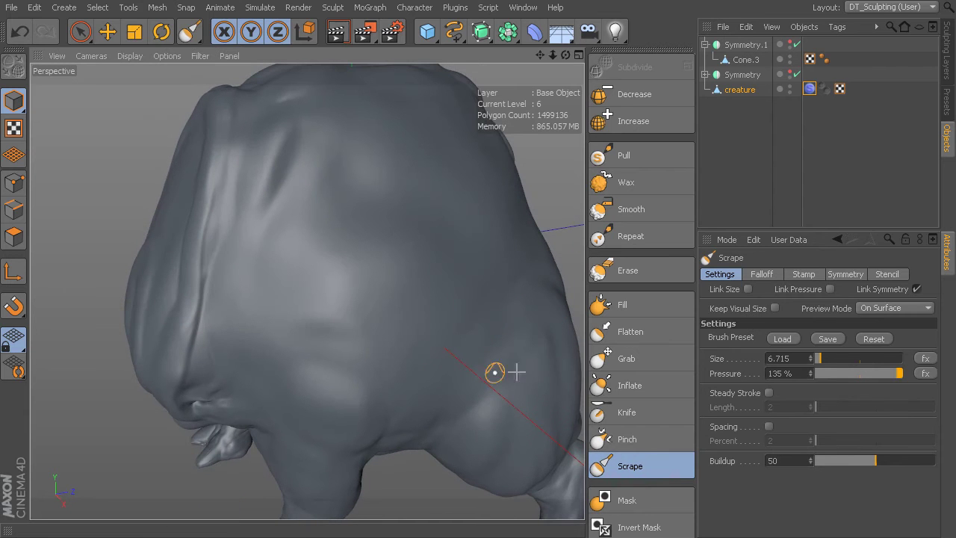
click(868, 341)
mouse_move(507, 336)
alt+mouse_down()
mouse_move(463, 336)
mouse_move(438, 352)
mouse_move(448, 376)
mouse_move(448, 341)
mouse_move(383, 348)
mouse_move(363, 384)
mouse_move(420, 323)
mouse_move(380, 316)
mouse_move(403, 306)
alt+mouse_up()
mouse_move(404, 306)
middle_down()
mouse_move(394, 317)
mouse_move(406, 283)
middle_up()
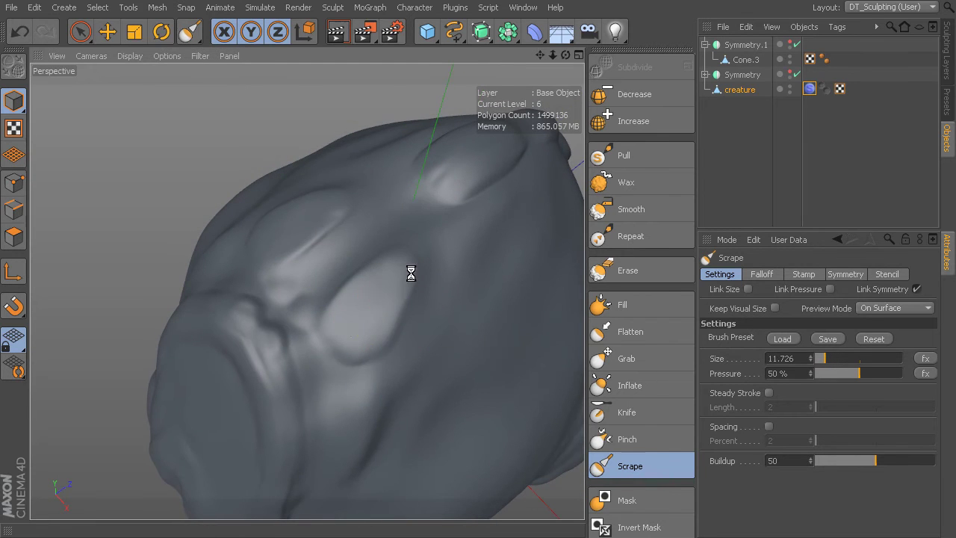
Scrape the tops of the rounded bumps behind the crown and on the upper back into flatter planes
mouse_move(464, 248)
alt+mouse_down()
mouse_move(307, 291)
mouse_move(380, 316)
mouse_move(260, 359)
mouse_move(374, 321)
alt+mouse_up()
mouse_move(275, 374)
mouse_down()
mouse_move(372, 340)
mouse_move(388, 308)
mouse_move(371, 328)
mouse_move(274, 343)
mouse_move(377, 314)
mouse_up()
drag(318, 341, 399, 303)
mouse_move(290, 372)
mouse_down()
mouse_move(403, 321)
mouse_move(92, 221)
mouse_move(84, 243)
mouse_up()
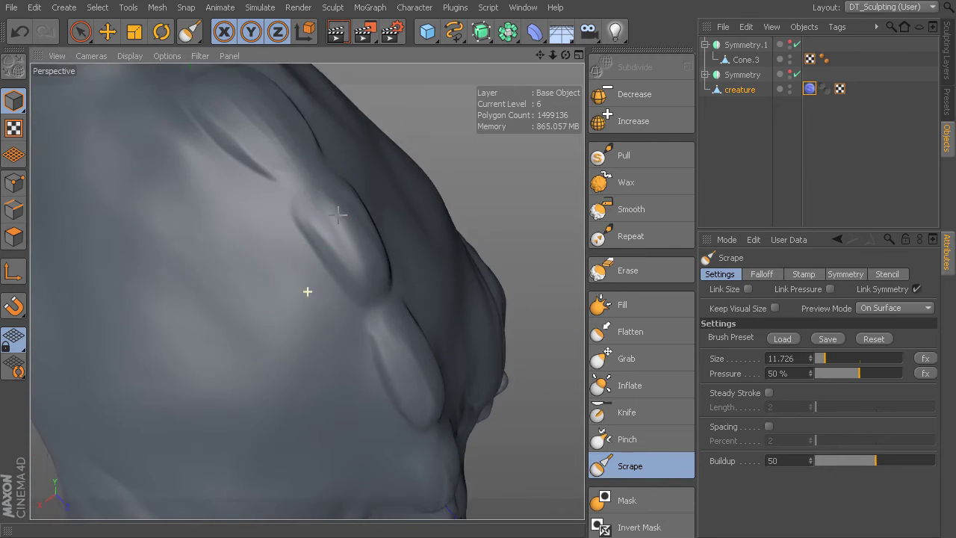
alt+drag(321, 191, 310, 271)
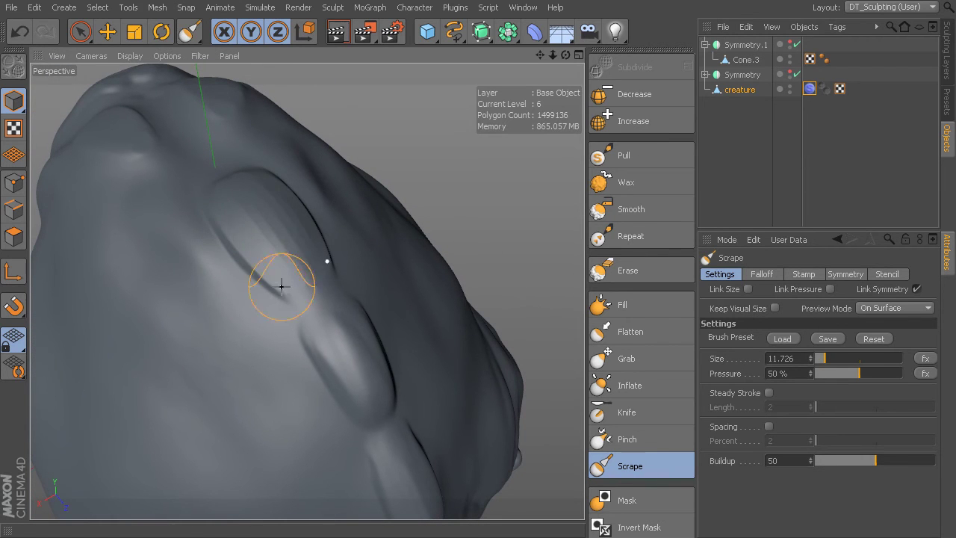
mouse_move(221, 204)
mouse_down()
mouse_move(311, 305)
mouse_move(288, 265)
mouse_up()
Scrape flat facets onto the chain of spine bumps down the lower back and tail
mouse_move(316, 299)
alt+mouse_down()
mouse_move(371, 374)
mouse_move(355, 360)
mouse_move(380, 331)
mouse_move(334, 233)
mouse_move(357, 334)
alt+mouse_up()
drag(333, 232, 353, 329)
drag(337, 259, 348, 333)
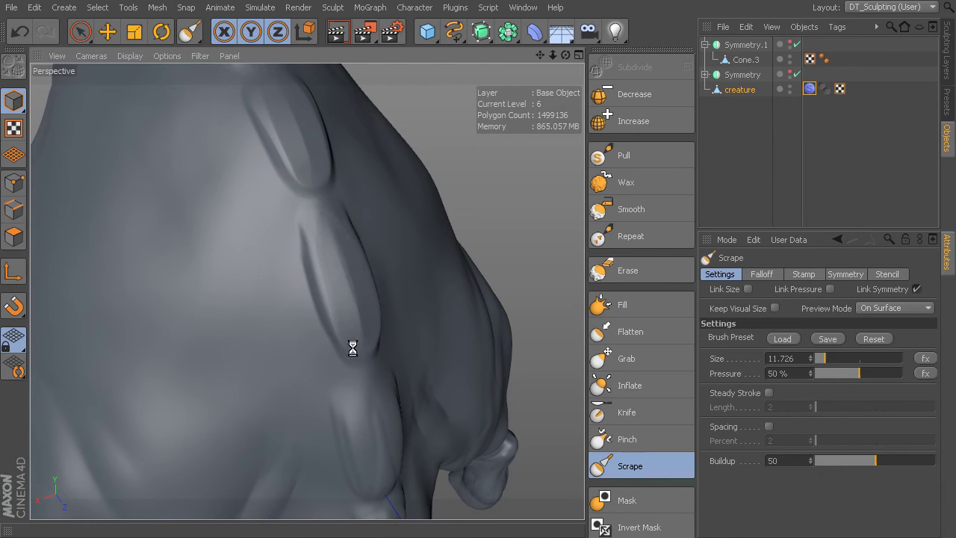
mouse_move(327, 218)
mouse_down()
mouse_move(317, 269)
mouse_move(349, 347)
mouse_move(361, 301)
mouse_move(360, 336)
mouse_up()
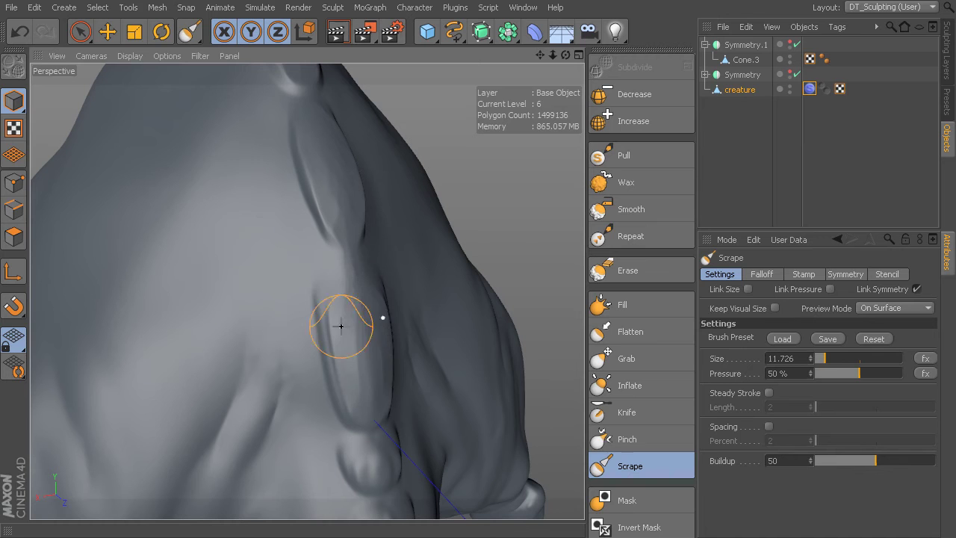
alt+drag(362, 409, 347, 304)
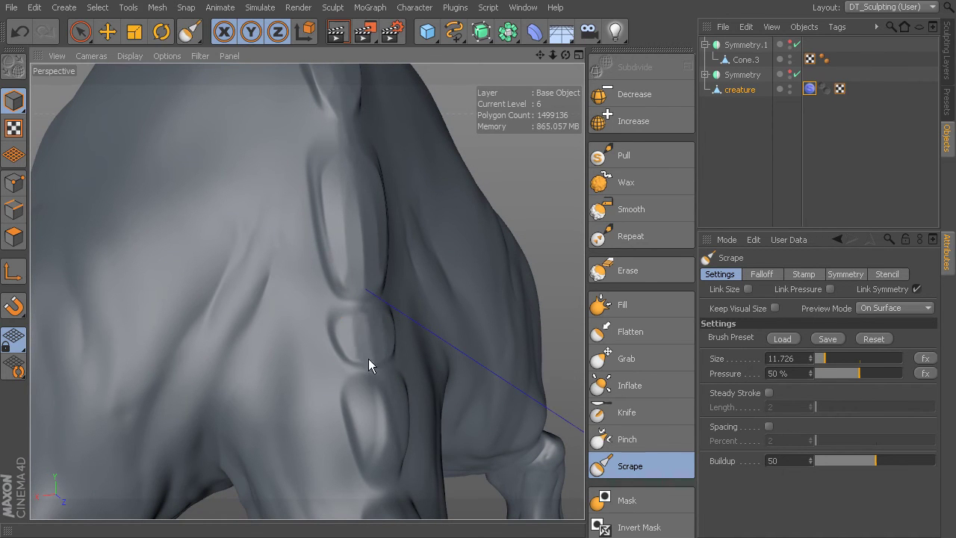
mouse_move(398, 338)
alt+mouse_down()
mouse_move(366, 315)
mouse_move(387, 273)
alt+mouse_up()
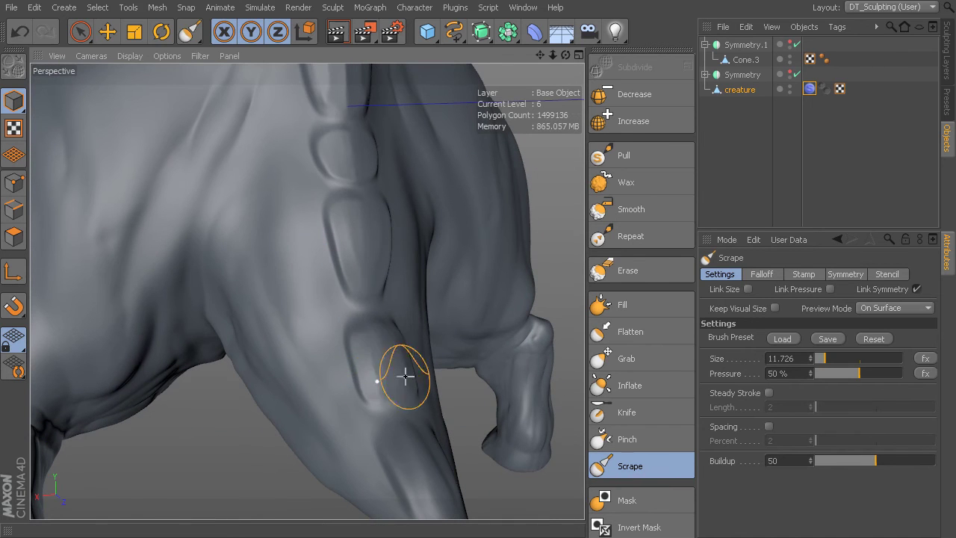
alt+drag(396, 389, 389, 364)
Scrape the vertical ridges and folds on the front of the face into flatter planes
alt+drag(383, 327, 597, 341)
alt+drag(429, 291, 429, 371)
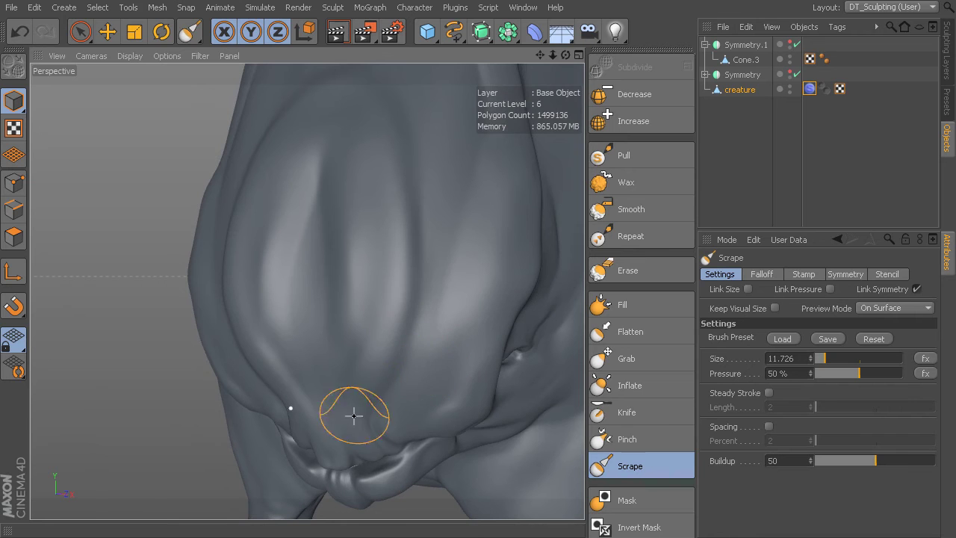
alt+middle_drag(392, 245, 390, 320)
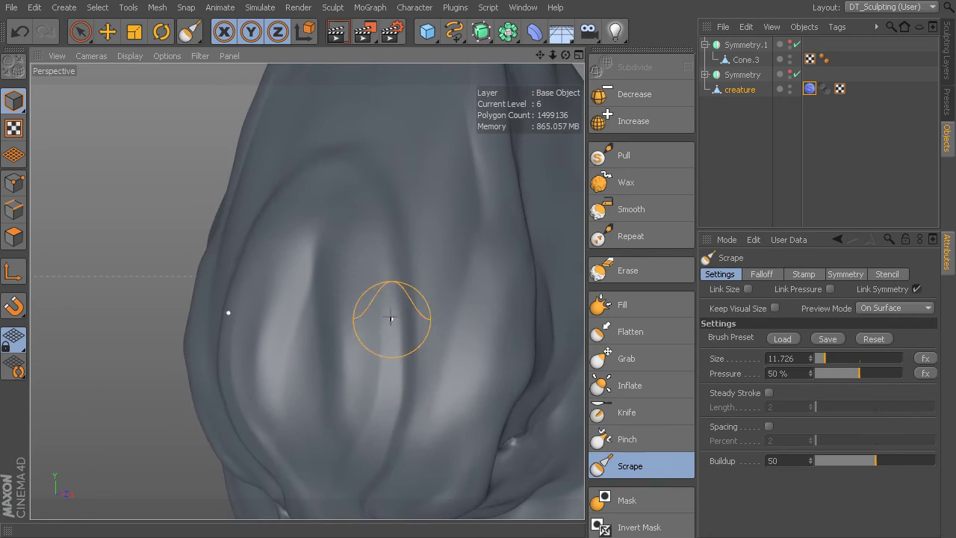
alt+drag(400, 212, 403, 273)
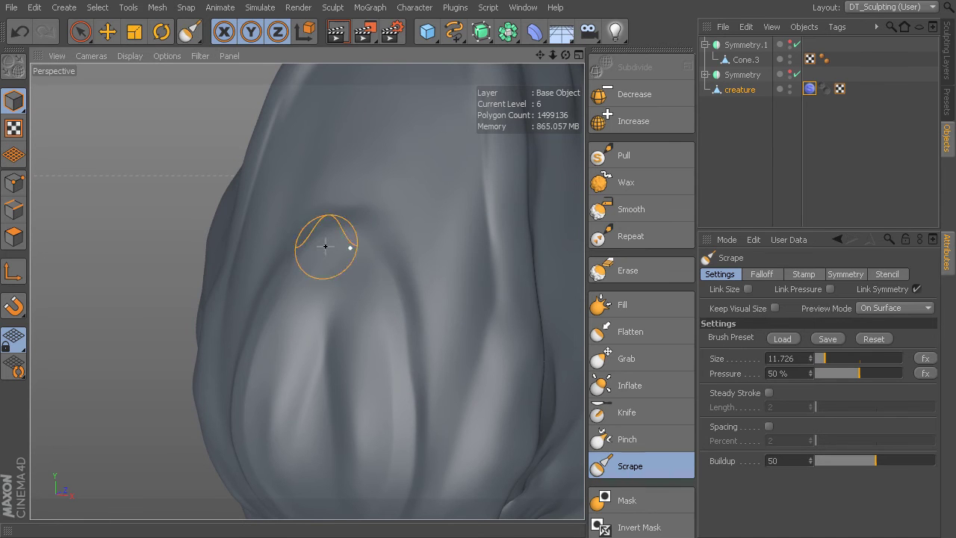
mouse_move(377, 436)
alt+mouse_down()
mouse_move(309, 289)
mouse_move(384, 204)
alt+mouse_up()
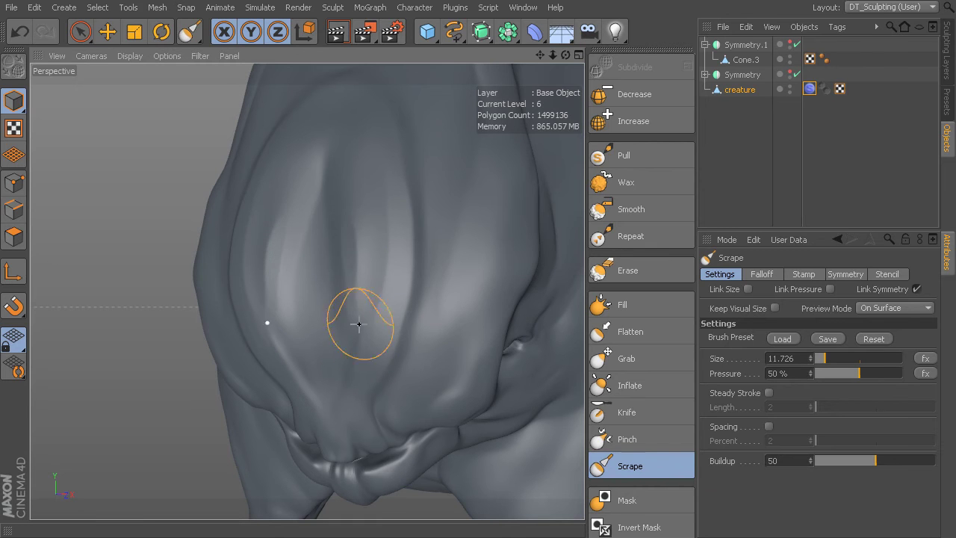
alt+drag(347, 236, 395, 370)
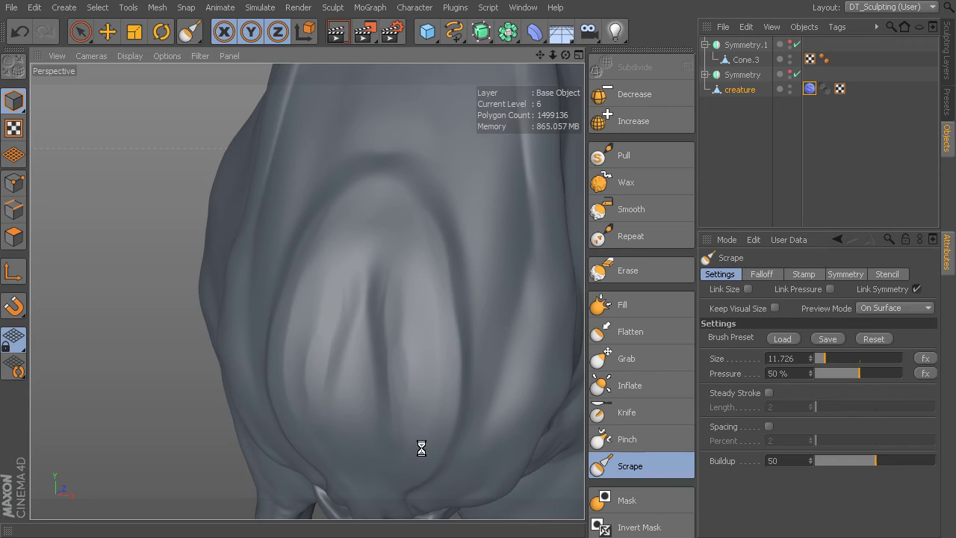
Scrape the raised rim around the crown and down the side of the head above the eye
mouse_move(440, 395)
alt+mouse_down()
mouse_move(365, 346)
mouse_move(376, 298)
alt+mouse_up()
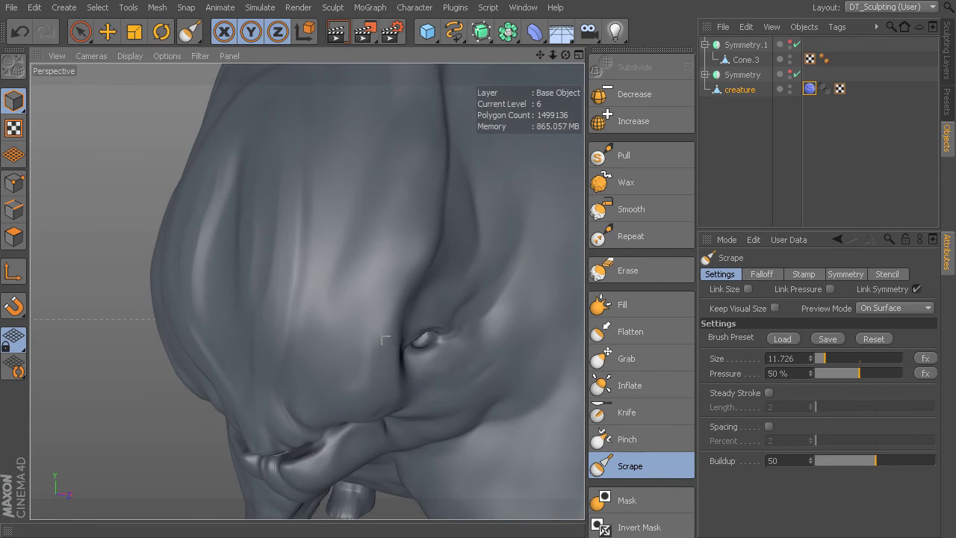
alt+drag(441, 188, 402, 362)
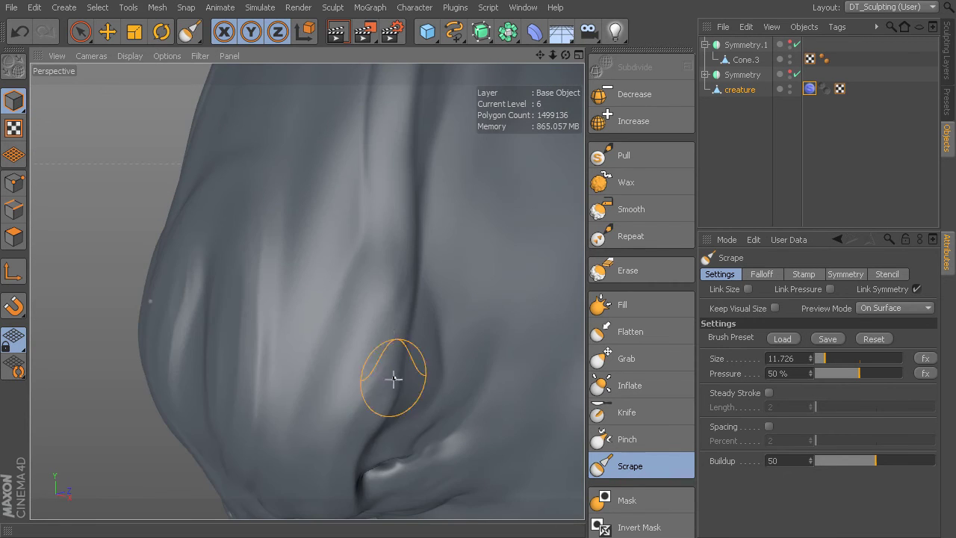
mouse_move(401, 188)
alt+mouse_down()
mouse_move(423, 219)
mouse_move(412, 284)
alt+mouse_up()
mouse_move(395, 317)
alt+mouse_down()
mouse_move(416, 219)
mouse_move(416, 254)
alt+mouse_up()
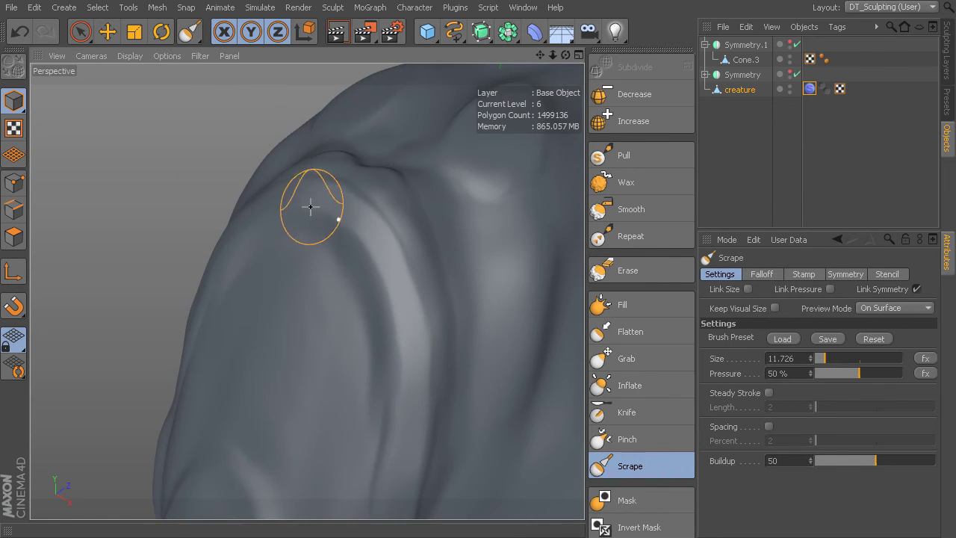
drag(333, 223, 394, 319)
drag(390, 376, 390, 376)
mouse_move(378, 459)
alt+mouse_down()
mouse_move(436, 299)
mouse_move(425, 147)
alt+mouse_up()
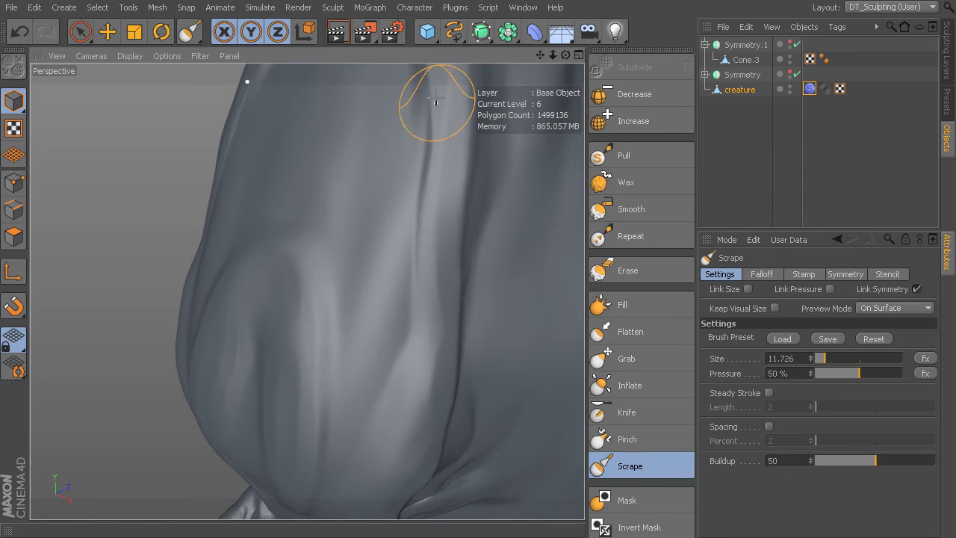
Scrape the long vertical folds on the side of the head with a brush size of 11.726
alt+drag(415, 393, 435, 273)
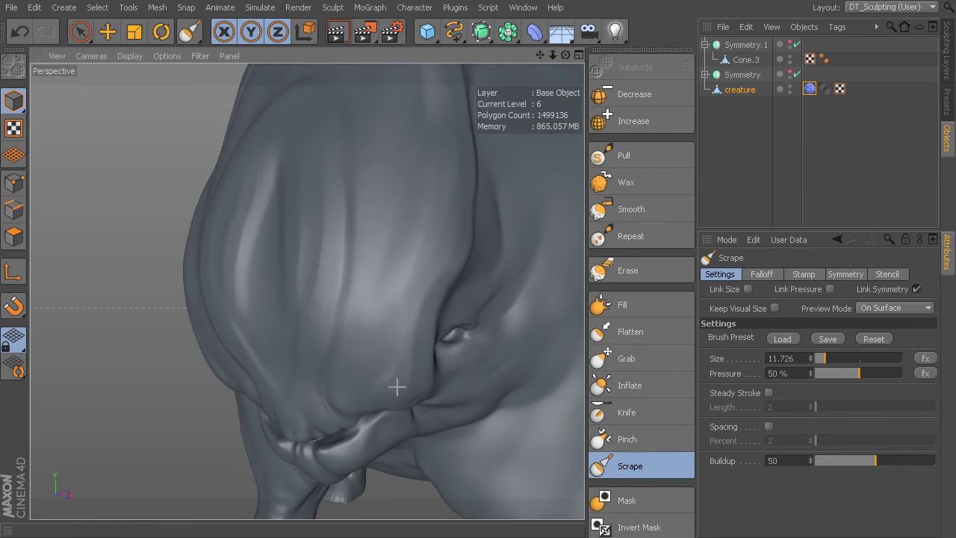
alt+drag(433, 219, 438, 262)
mouse_move(426, 149)
alt+mouse_down()
mouse_move(309, 289)
mouse_move(386, 271)
alt+mouse_up()
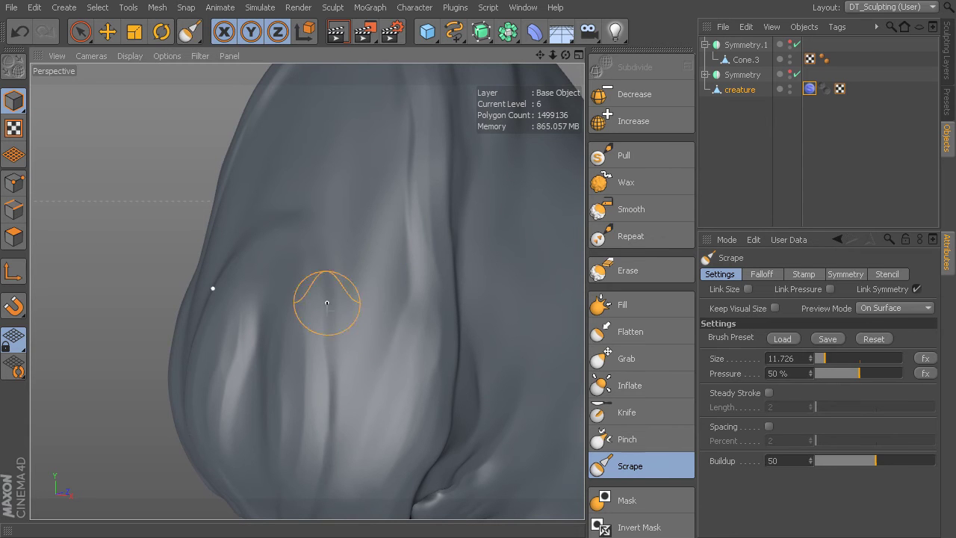
mouse_move(358, 405)
alt+mouse_down()
mouse_move(309, 288)
mouse_move(358, 249)
mouse_move(309, 289)
mouse_move(454, 229)
mouse_move(407, 296)
alt+mouse_up()
Reduce the Scrape brush size to 6.314 and scrape flat facets onto the lips and the folds around the mouth
mouse_move(407, 297)
middle_down()
mouse_move(386, 301)
mouse_move(401, 312)
middle_up()
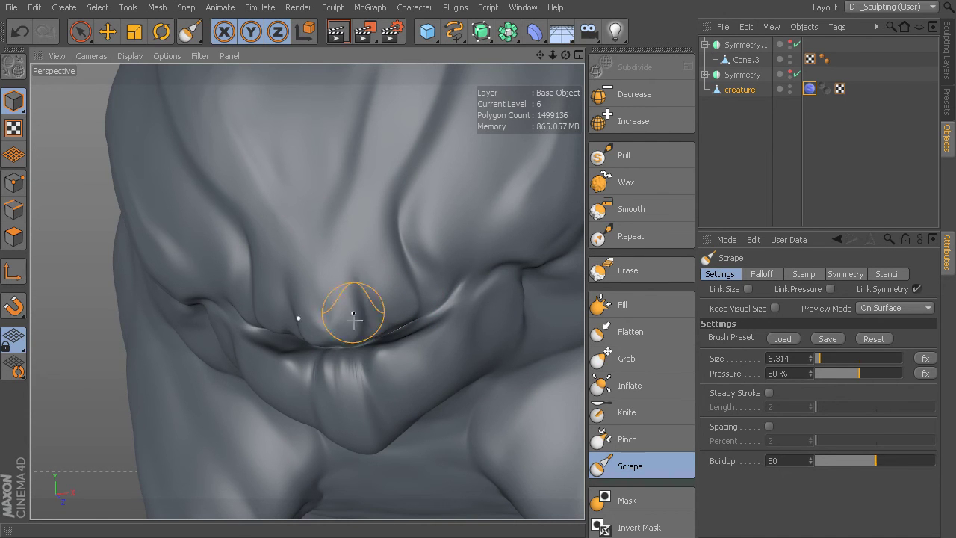
click(379, 363)
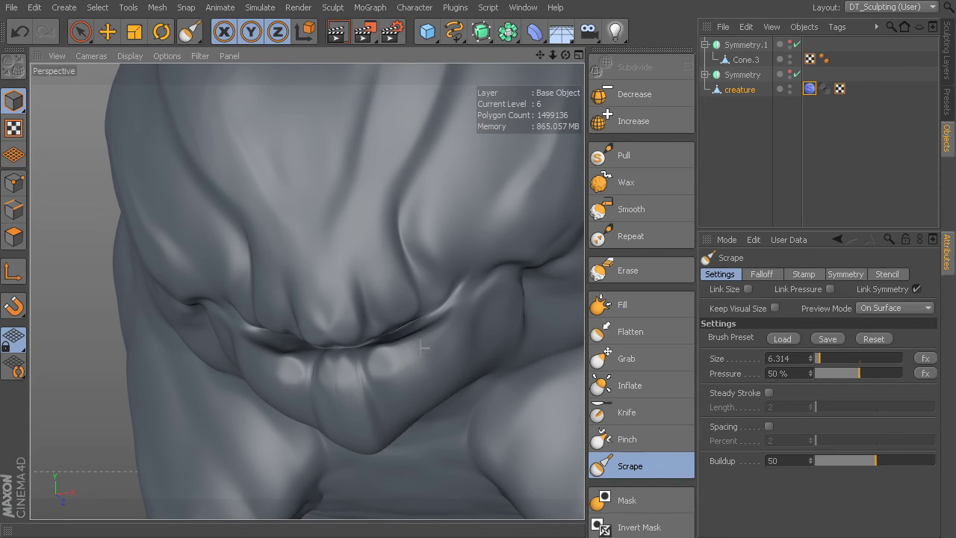
alt+drag(455, 329, 471, 279)
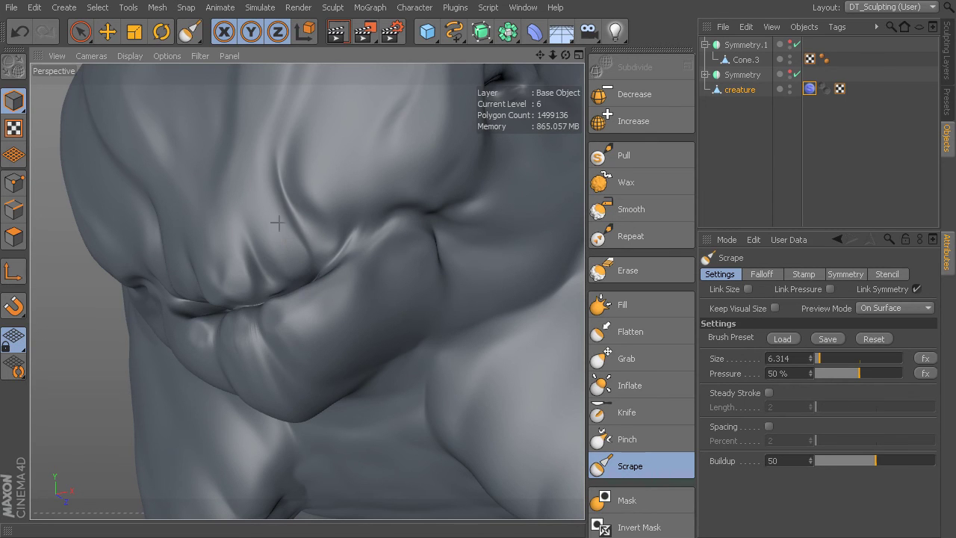
alt+drag(298, 200, 346, 258)
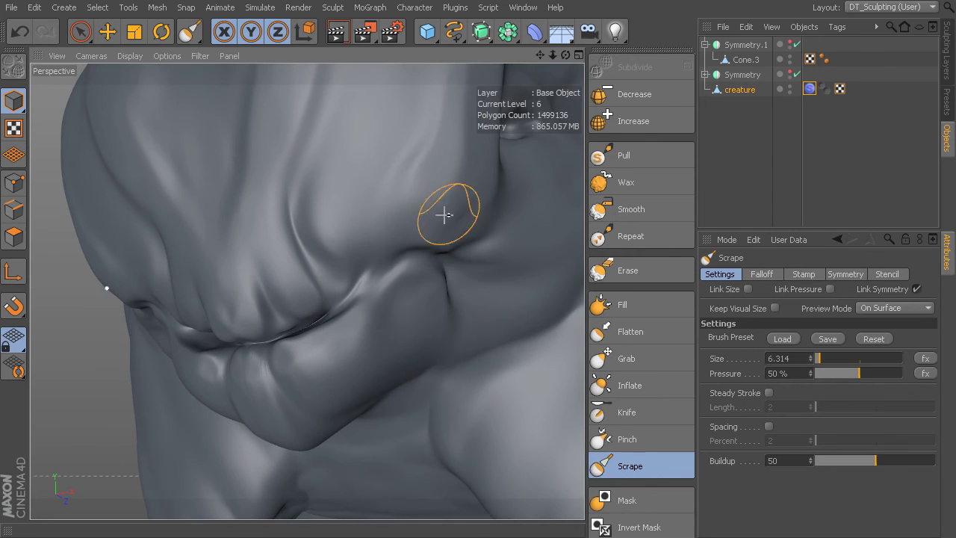
alt+drag(439, 218, 342, 294)
mouse_move(277, 246)
alt+mouse_down()
mouse_move(309, 288)
mouse_move(453, 395)
mouse_move(444, 366)
mouse_move(381, 331)
alt+mouse_up()
Build up the forms on the flank and hind thigh with the Wax brush in Valley mode, size 15.189, pressure 32%
alt+right_drag(425, 318, 383, 297)
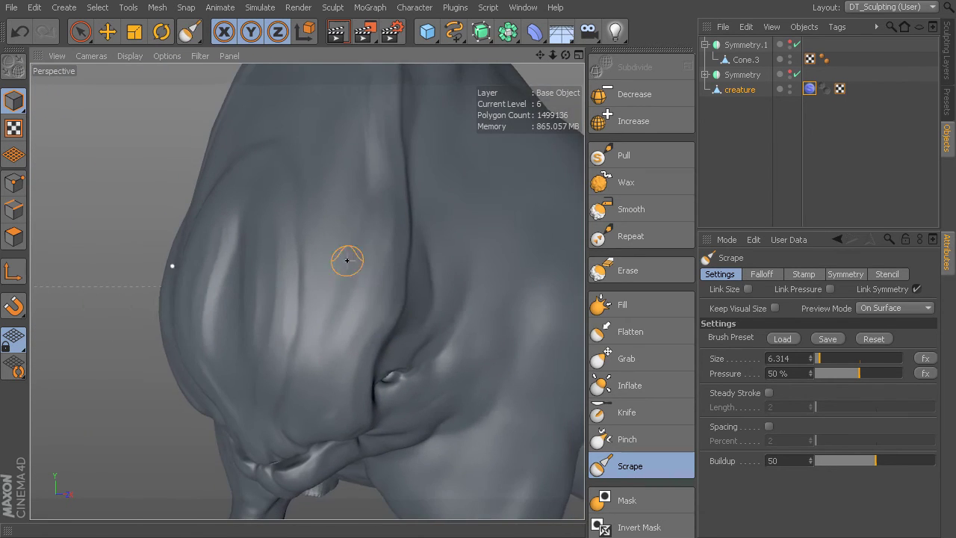
alt+drag(444, 356, 407, 316)
alt+middle_drag(498, 329, 307, 291)
alt+right_drag(443, 337, 341, 272)
alt+drag(306, 290, 437, 333)
alt+middle_drag(541, 331, 408, 315)
click(631, 181)
alt+drag(448, 341, 416, 324)
middle_drag(416, 324, 430, 324)
mouse_move(428, 255)
alt+mouse_down()
mouse_move(410, 289)
mouse_move(415, 317)
alt+mouse_up()
alt+drag(404, 279, 372, 240)
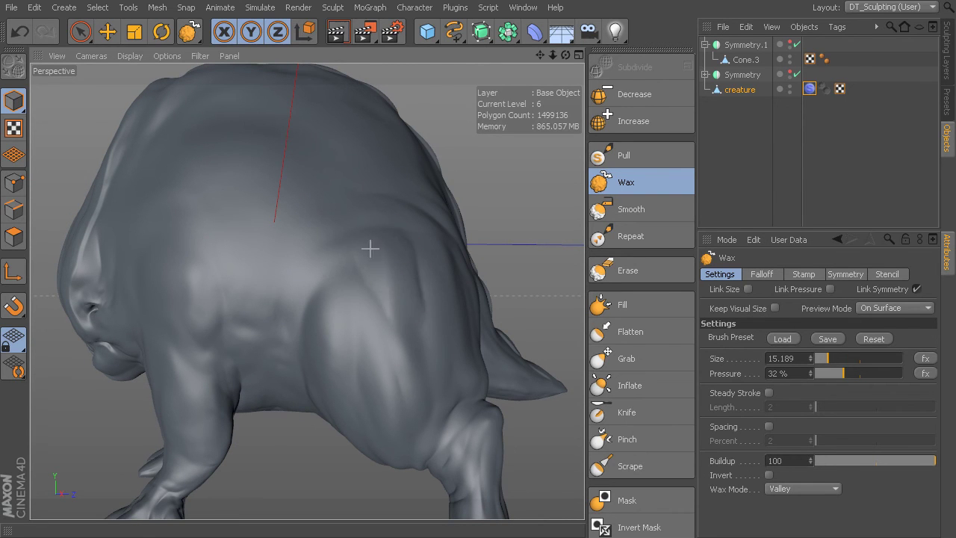
mouse_move(422, 353)
alt+mouse_down()
mouse_move(413, 320)
mouse_move(431, 309)
alt+mouse_up()
Fill the gaps between the folds around the eye with the Fill brush at size 5.34 and pressure 49%
click(631, 306)
mouse_move(321, 298)
alt+mouse_down()
mouse_move(341, 314)
mouse_move(404, 202)
mouse_move(427, 229)
mouse_move(435, 269)
alt+mouse_up()
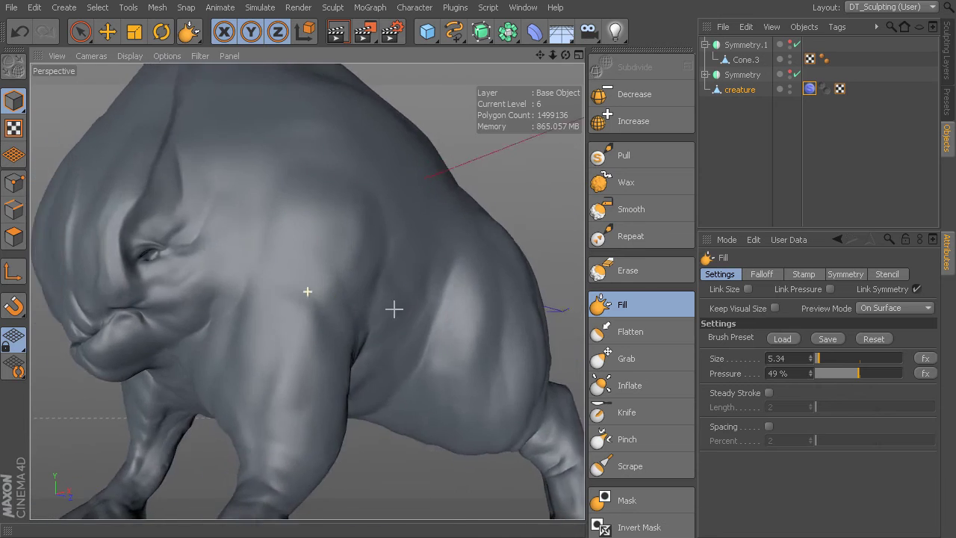
alt+middle_drag(299, 303, 416, 279)
scroll(416, 279, up, 4)
alt+drag(361, 314, 388, 326)
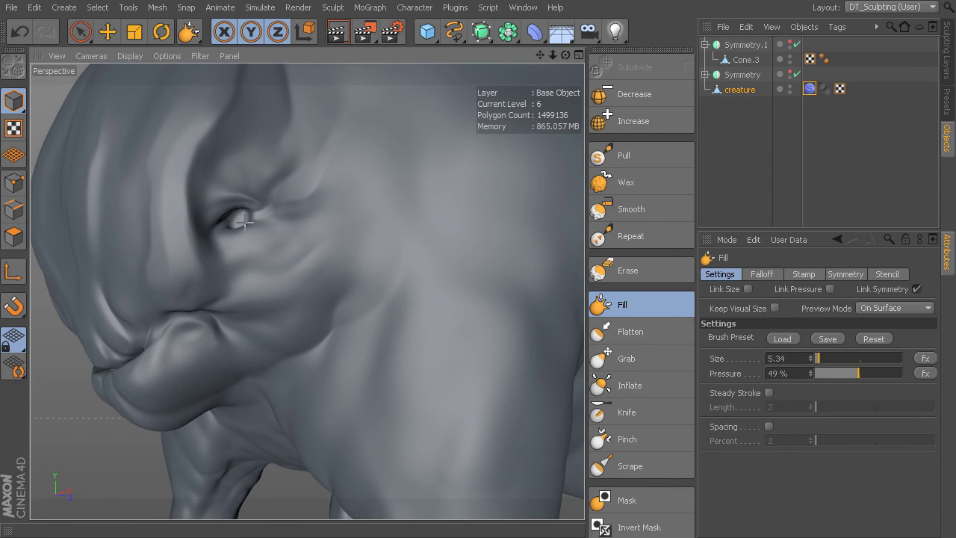
mouse_move(326, 243)
alt+mouse_down()
mouse_move(309, 286)
mouse_move(348, 277)
alt+mouse_up()
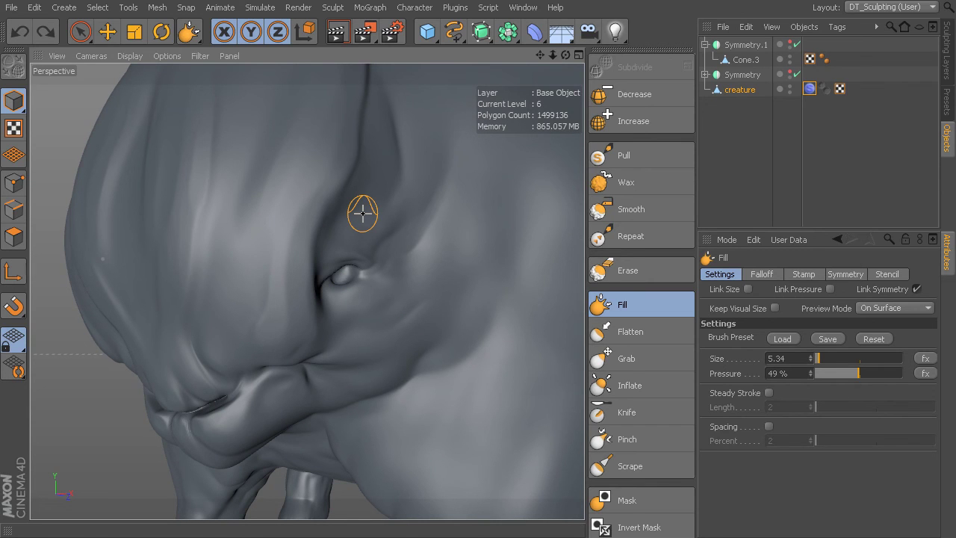
Set the Wax Mode to Flow Over and wax along the skin folds behind the eye and over the cheek
click(633, 181)
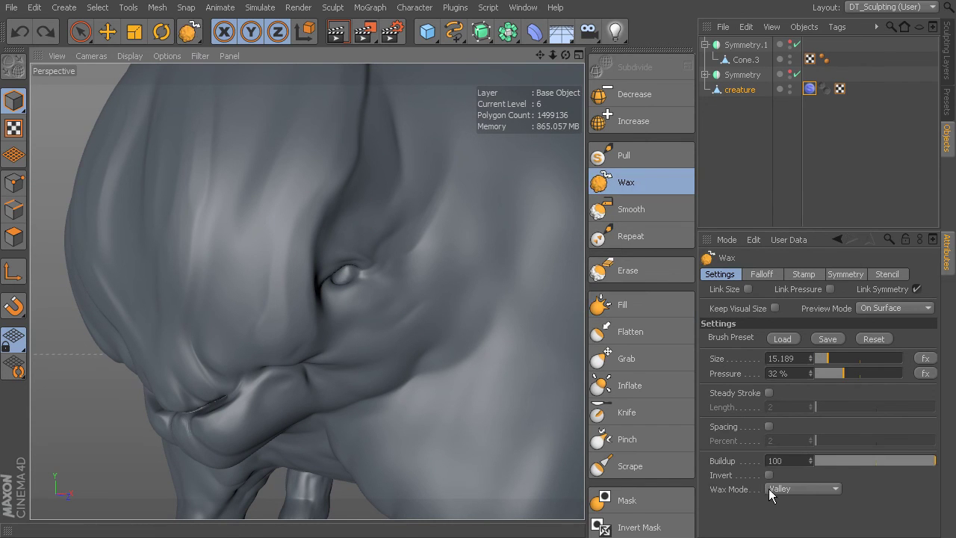
click(791, 487)
click(794, 503)
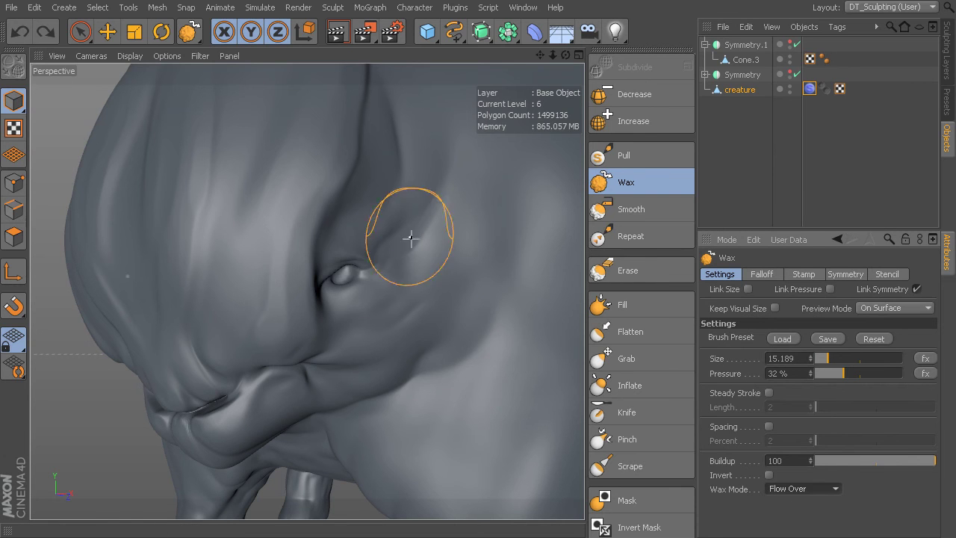
alt+drag(438, 261, 307, 291)
alt+drag(389, 281, 401, 286)
alt+middle_drag(444, 367, 448, 416)
alt+right_drag(458, 348, 455, 290)
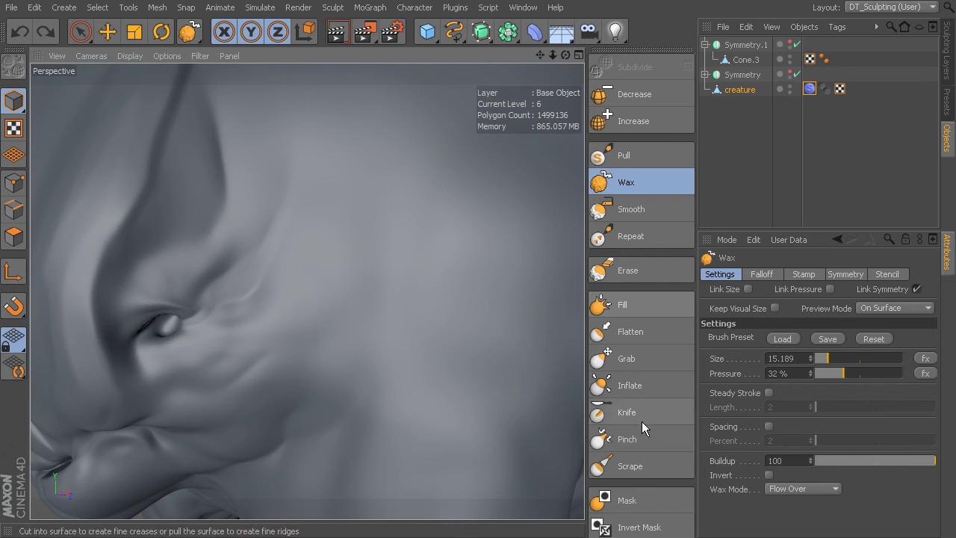
Lower the Wax brush to 15% pressure and size 9.592 and build up the vertical ridges on the face
alt+drag(301, 338, 366, 333)
mouse_move(366, 332)
middle_down()
mouse_move(386, 322)
mouse_move(369, 347)
middle_up()
alt+right_drag(428, 341, 361, 288)
alt+drag(307, 291, 451, 294)
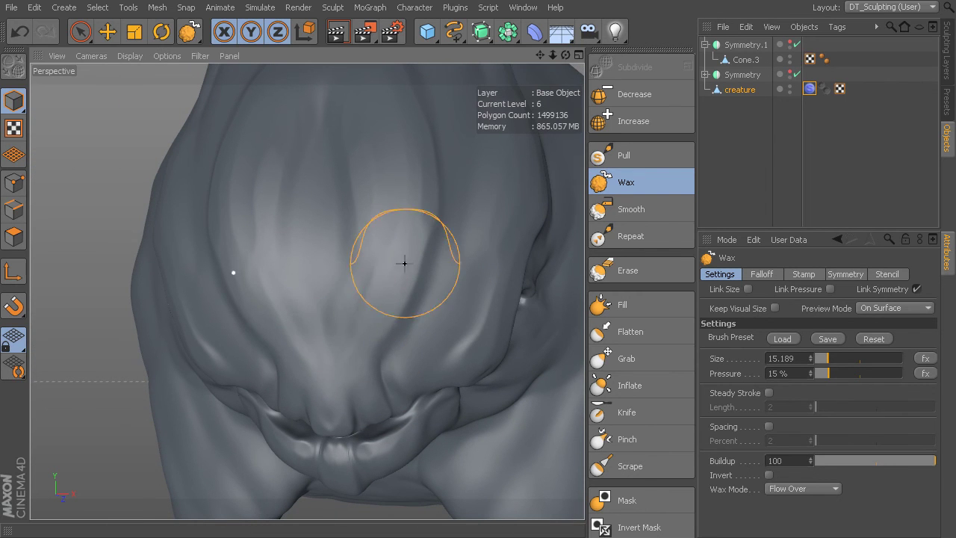
middle_drag(387, 306, 363, 313)
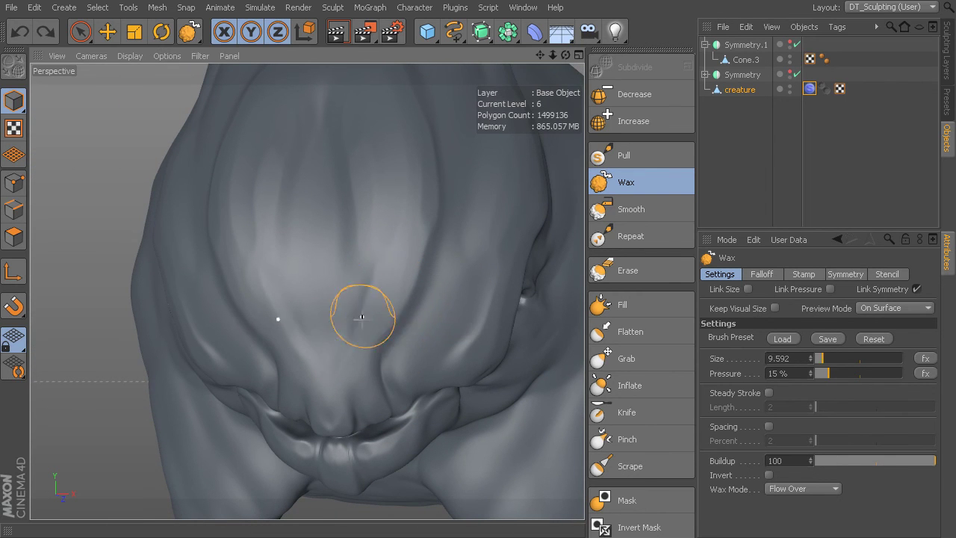
alt+right_drag(375, 284, 375, 355)
mouse_move(375, 355)
alt+mouse_down()
mouse_move(420, 339)
mouse_move(420, 363)
alt+mouse_up()
Scrape the waxed ridges on the front of the face flatter with a brush size of 6.314
click(647, 466)
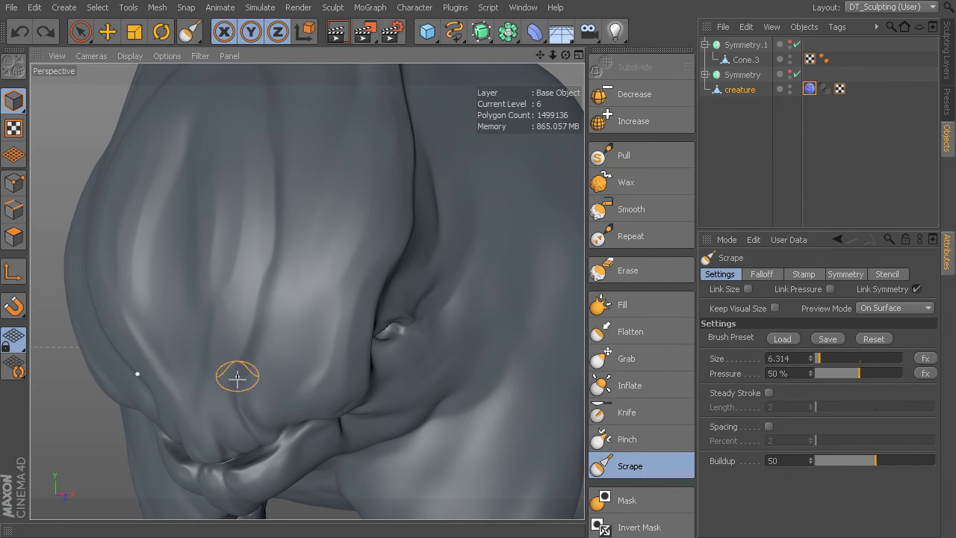
mouse_move(272, 286)
alt+mouse_down()
mouse_move(311, 292)
mouse_move(220, 352)
alt+mouse_up()
mouse_move(363, 299)
alt+mouse_down()
mouse_move(391, 425)
mouse_move(352, 416)
mouse_move(428, 314)
mouse_move(445, 249)
mouse_move(465, 239)
alt+mouse_up()
Pull the bump on top of the head upward with the Grab brush enlarged to size 35.622
click(654, 363)
middle_drag(466, 239, 493, 216)
alt+drag(458, 183, 448, 193)
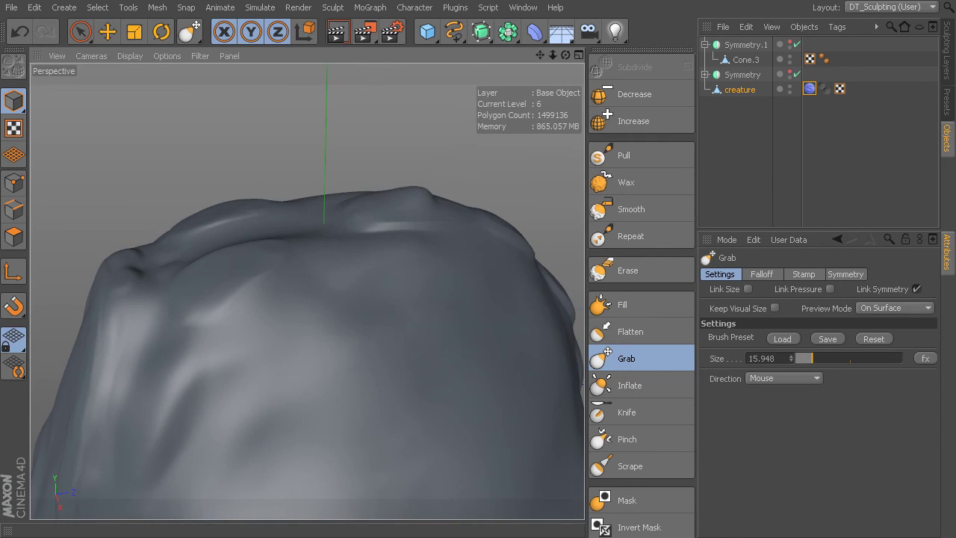
middle_click(454, 201)
mouse_move(263, 200)
middle_down()
mouse_move(292, 208)
mouse_move(267, 207)
middle_up()
alt+drag(266, 205, 259, 194)
middle_click(245, 184)
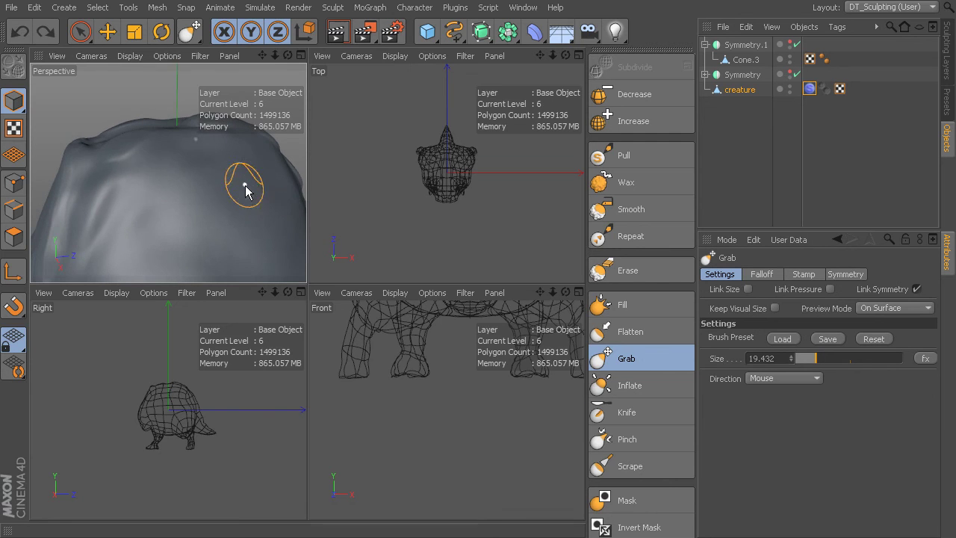
alt+drag(414, 220, 426, 239)
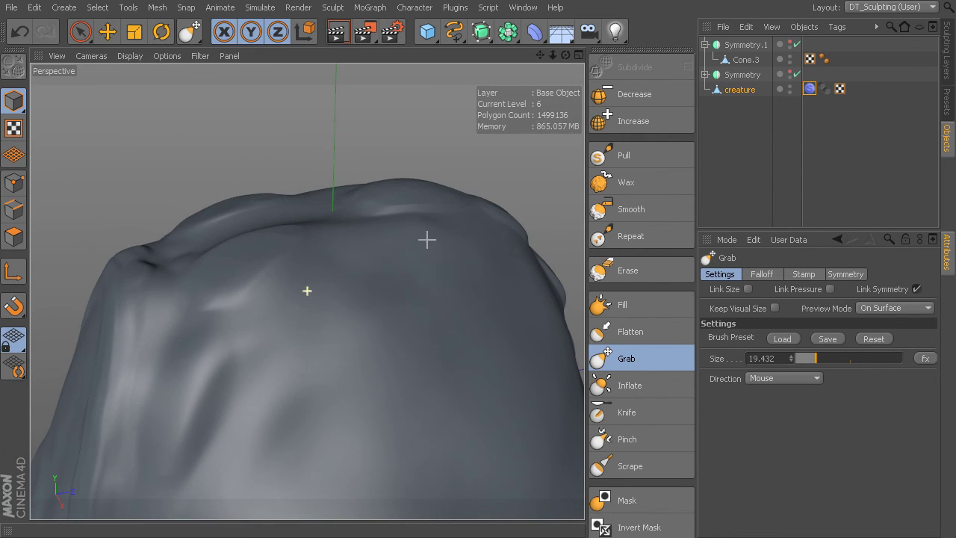
middle_drag(412, 256, 463, 256)
mouse_move(453, 219)
alt+mouse_down()
mouse_move(307, 288)
mouse_move(439, 224)
mouse_move(429, 159)
alt+mouse_up()
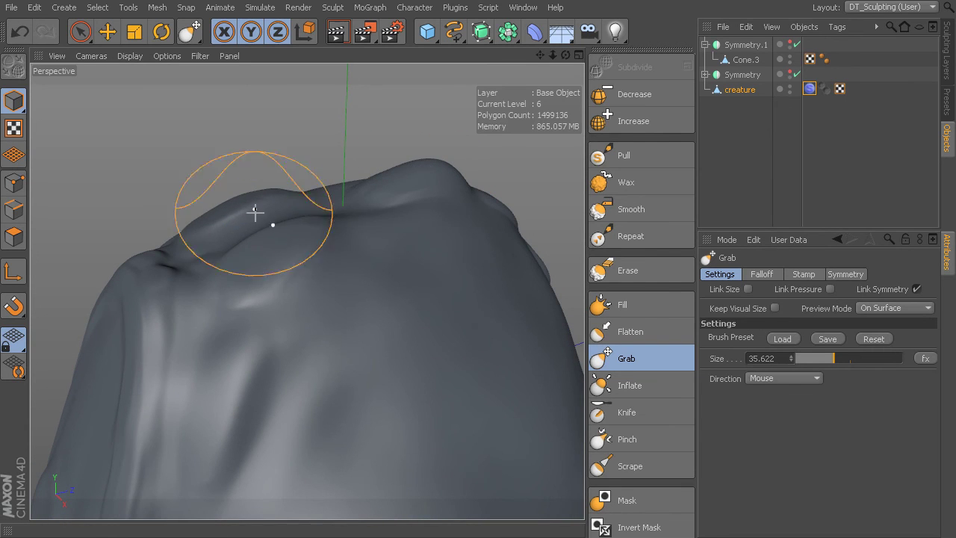
Reduce the Grab brush size to 19.813 and reshape the silhouette of the spine bumps down the lower back and tail
mouse_move(429, 214)
alt+mouse_down()
mouse_move(544, 213)
mouse_move(486, 242)
mouse_move(307, 292)
mouse_move(429, 257)
mouse_move(307, 286)
mouse_move(423, 263)
mouse_move(468, 299)
alt+mouse_up()
middle_drag(441, 335, 392, 311)
alt+drag(474, 388, 483, 347)
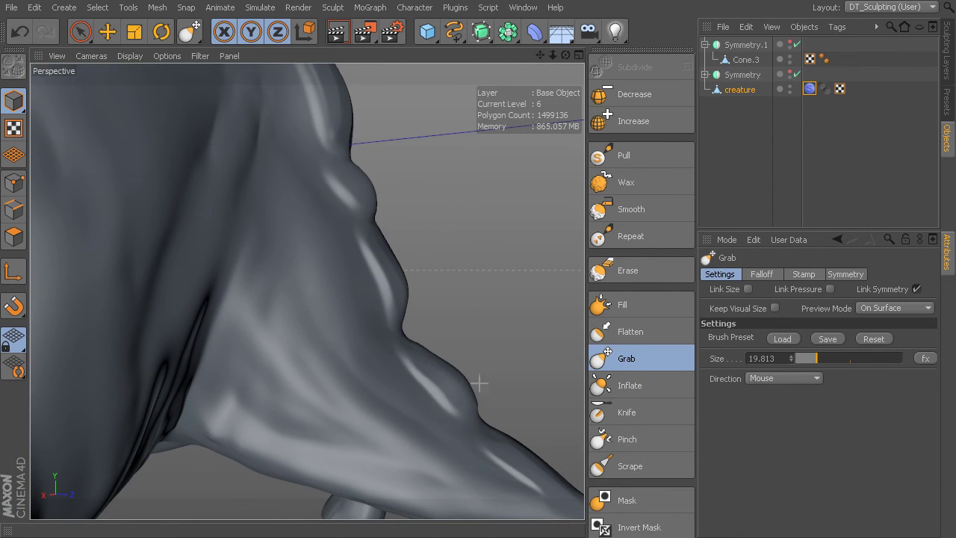
alt+drag(464, 380, 447, 308)
mouse_move(485, 364)
alt+mouse_down()
mouse_move(513, 388)
mouse_move(470, 309)
mouse_move(478, 299)
mouse_move(461, 331)
mouse_move(307, 291)
mouse_move(540, 342)
mouse_move(467, 459)
mouse_move(428, 363)
mouse_move(467, 346)
mouse_move(425, 345)
mouse_move(409, 381)
alt+mouse_up()
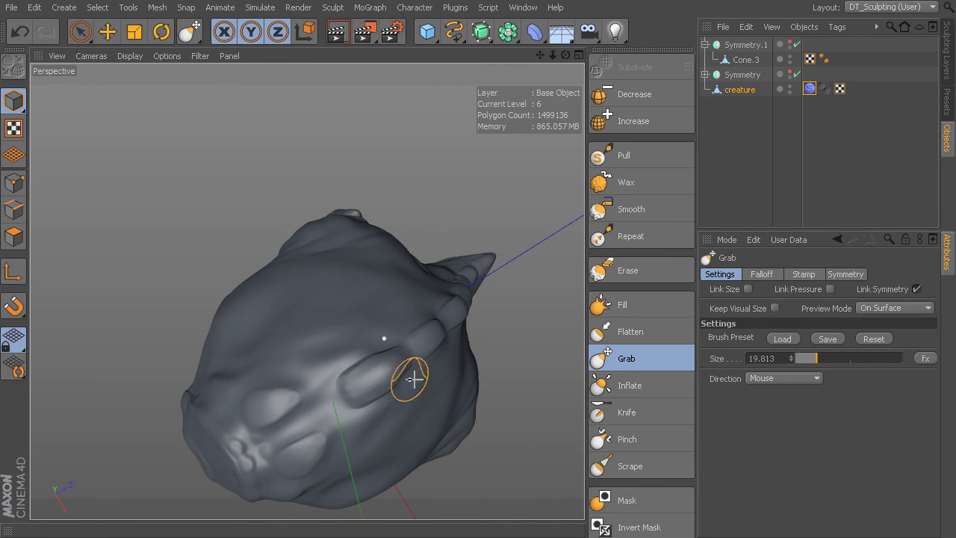
mouse_move(463, 286)
alt+mouse_down()
mouse_move(309, 290)
mouse_move(515, 264)
alt+mouse_up()
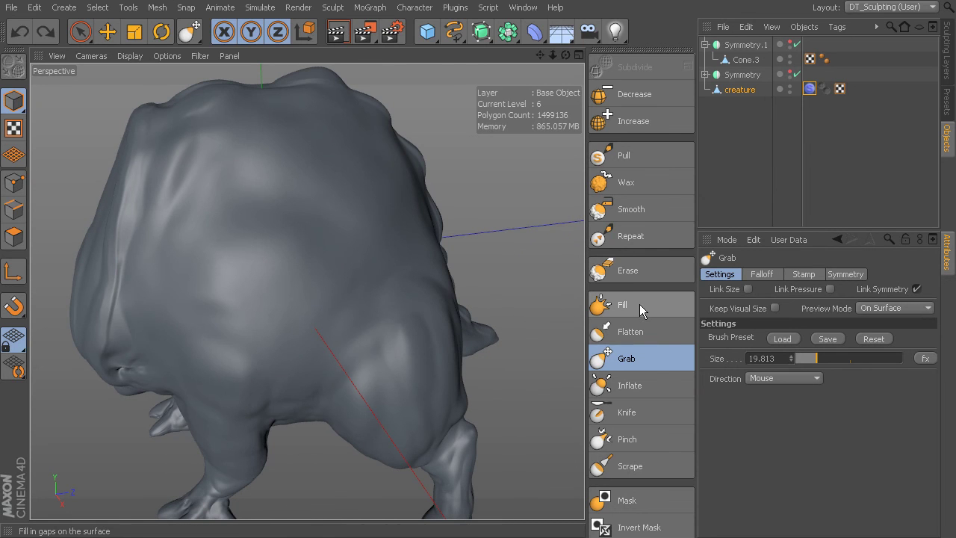
mouse_move(483, 327)
alt+mouse_down()
mouse_move(553, 303)
mouse_move(486, 279)
mouse_move(499, 294)
alt+mouse_up()
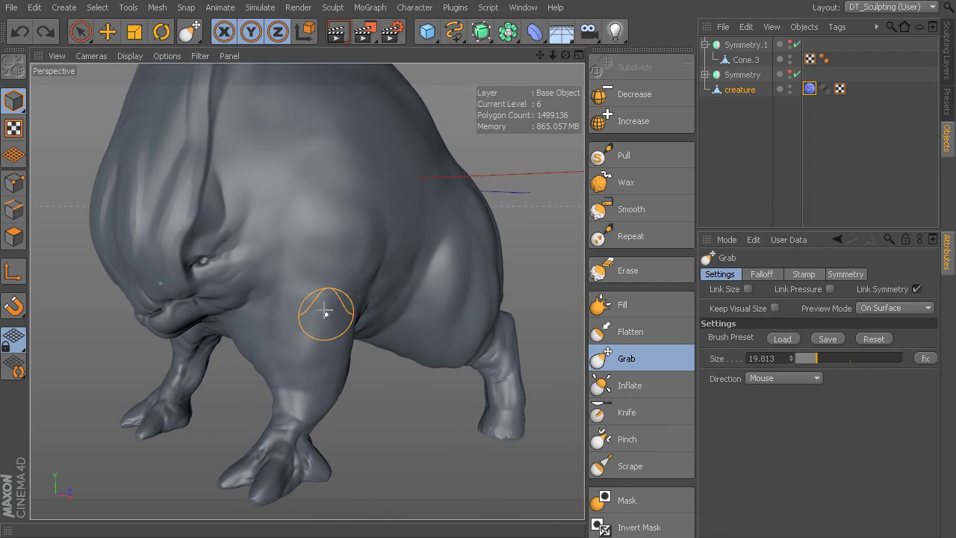